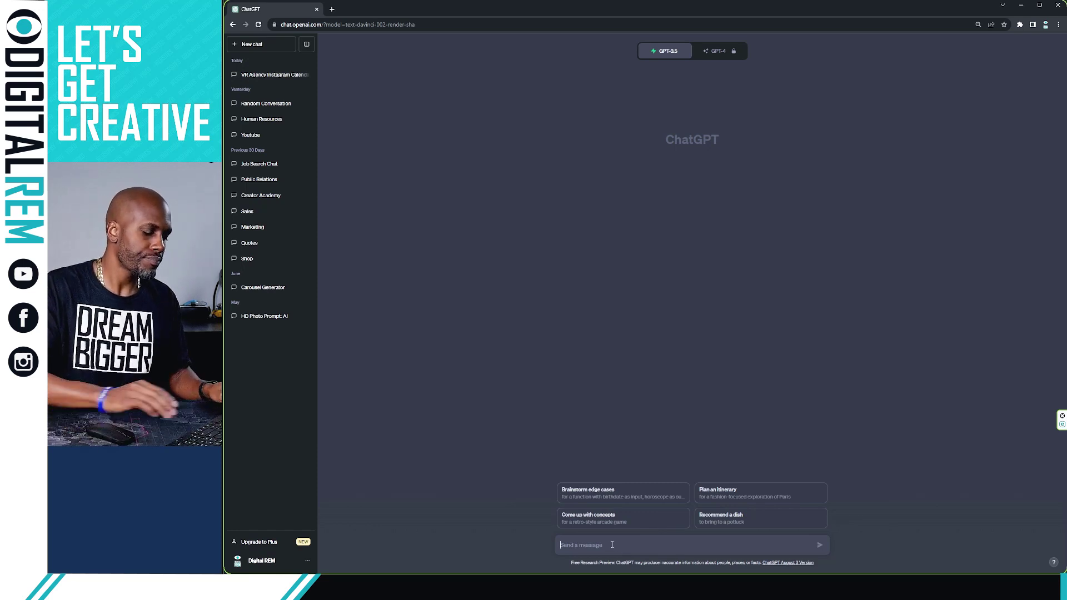
# Step: Type the unsent prompt 'I am the CEO of a virtual reality production agency and I need you to act as the Human Resource Manager'
pyautogui.write('I am t')
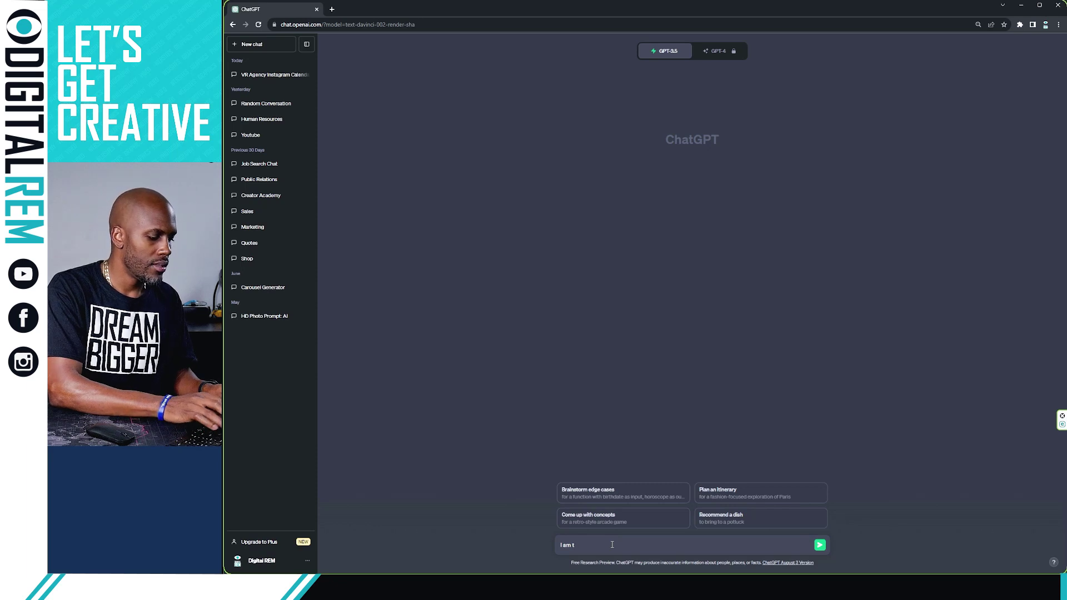
pyautogui.write('ehhe CEO')
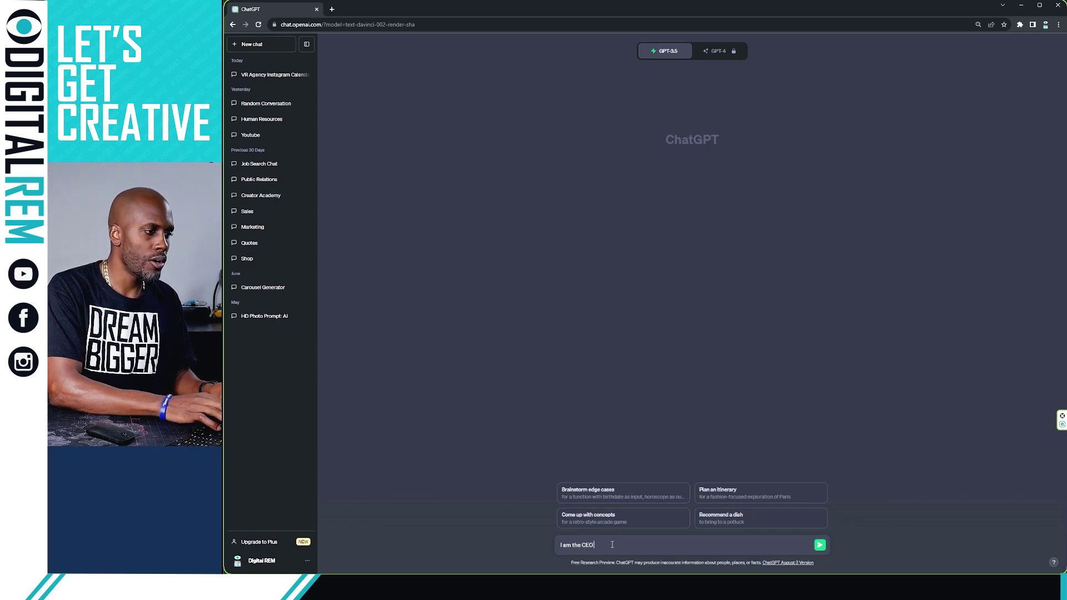
pyautogui.write(' of a v')
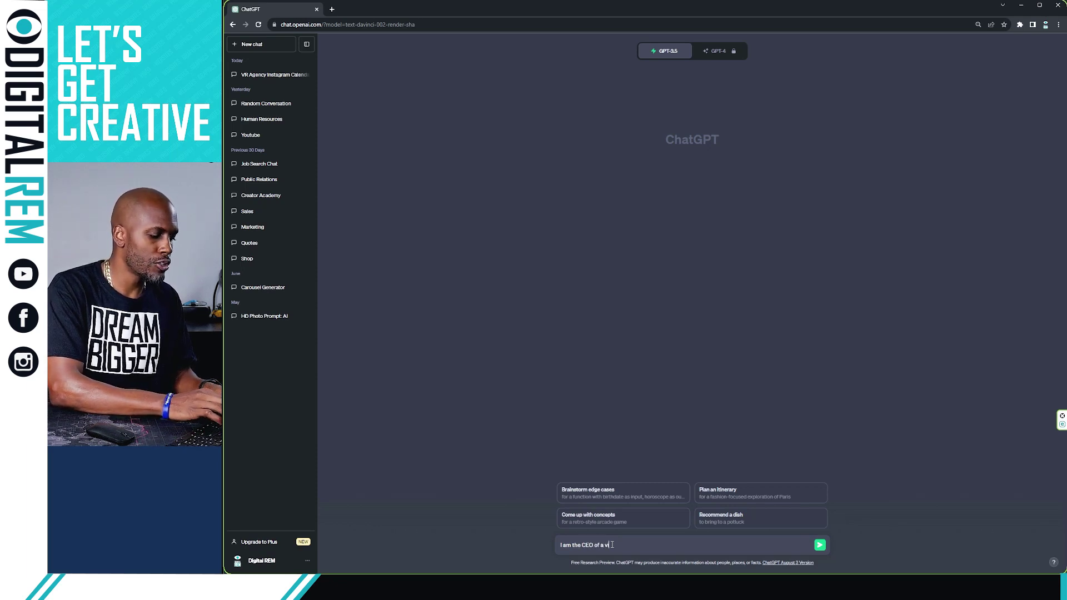
pyautogui.write('irtual reality')
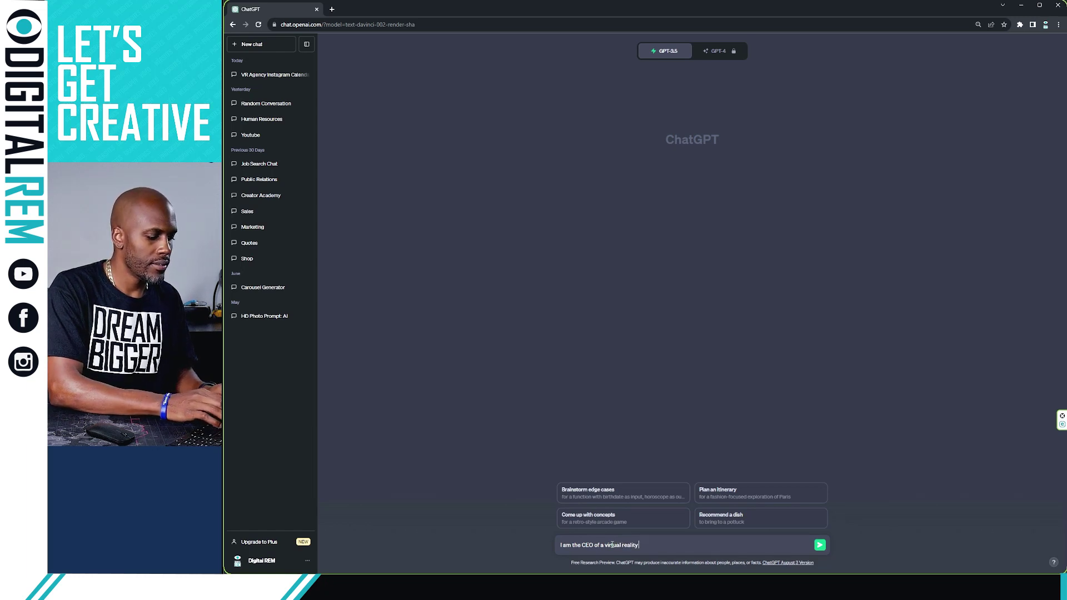
pyautogui.write(' product')
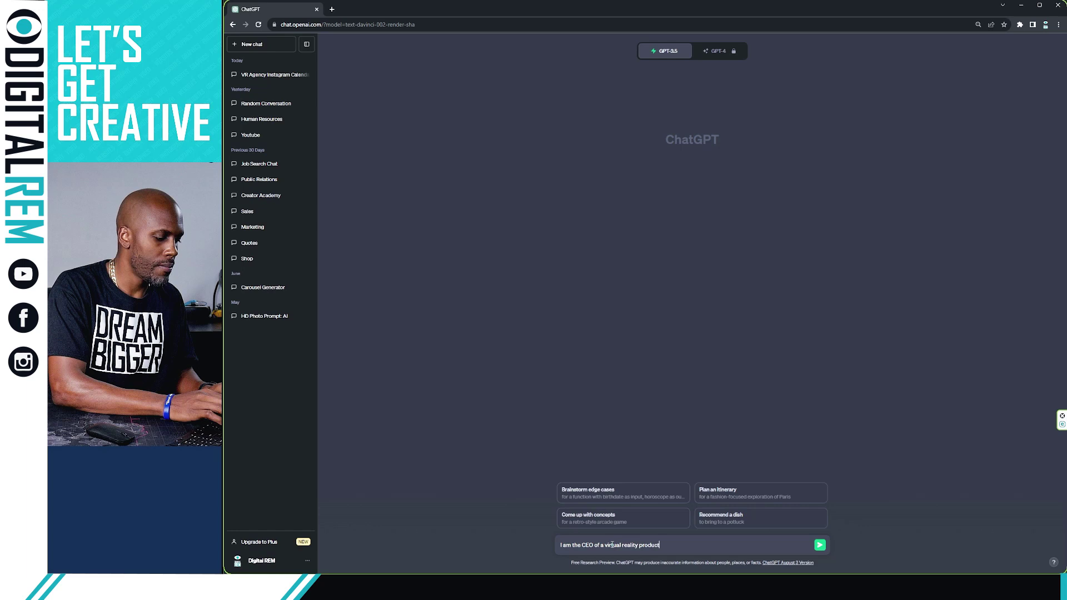
pyautogui.write('in')
pyautogui.write('on ')
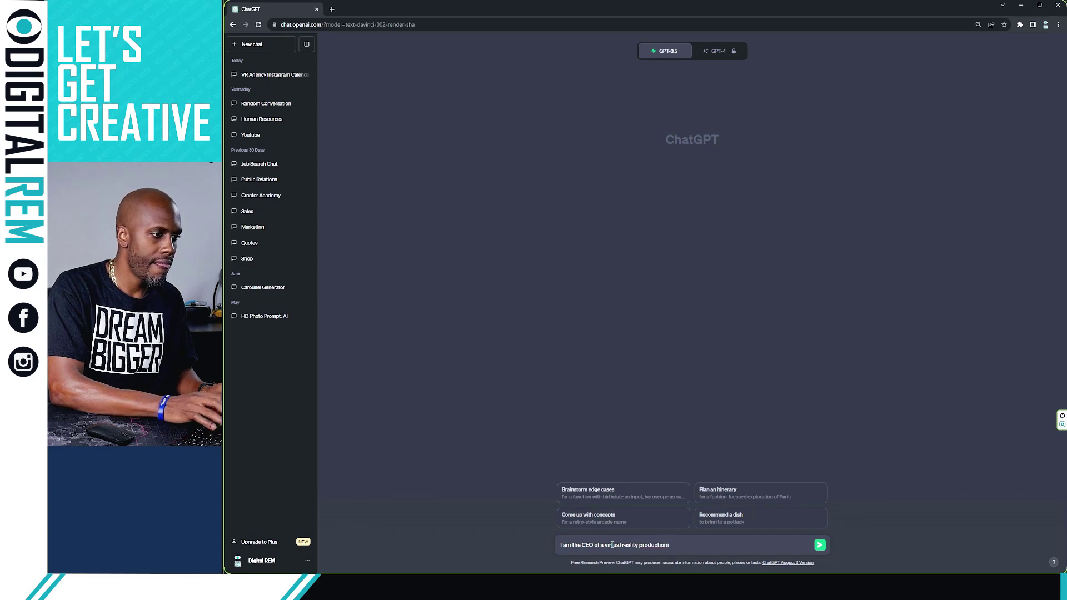
pyautogui.write('agecy ')
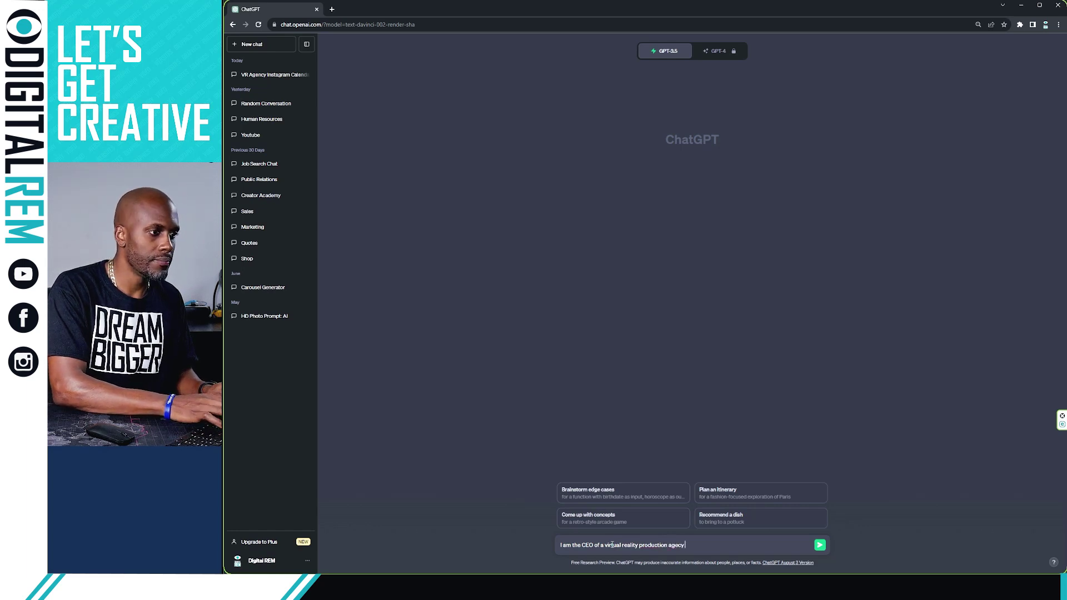
pyautogui.press('BackSpace')
pyautogui.press('BackSpace')
pyautogui.press('BackSpace')
pyautogui.write('ncy')
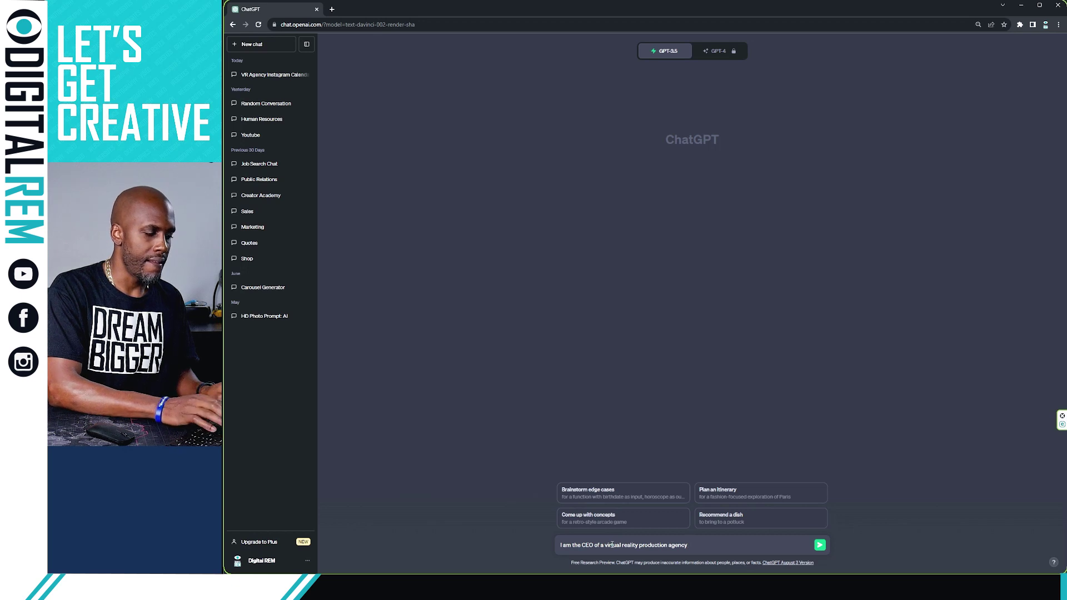
pyautogui.write(' and I nee')
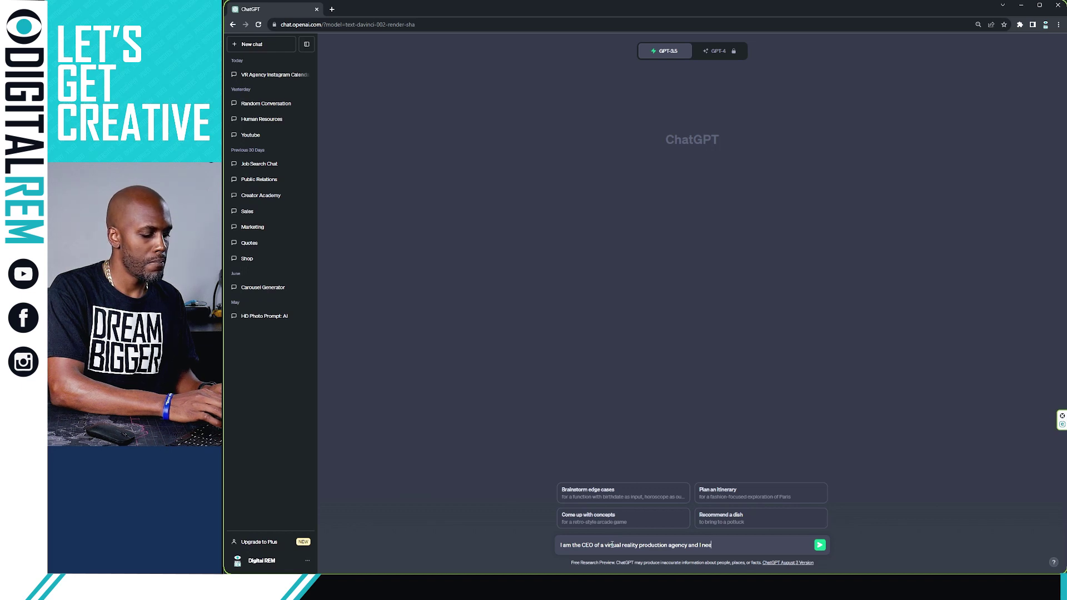
pyautogui.write('d you to')
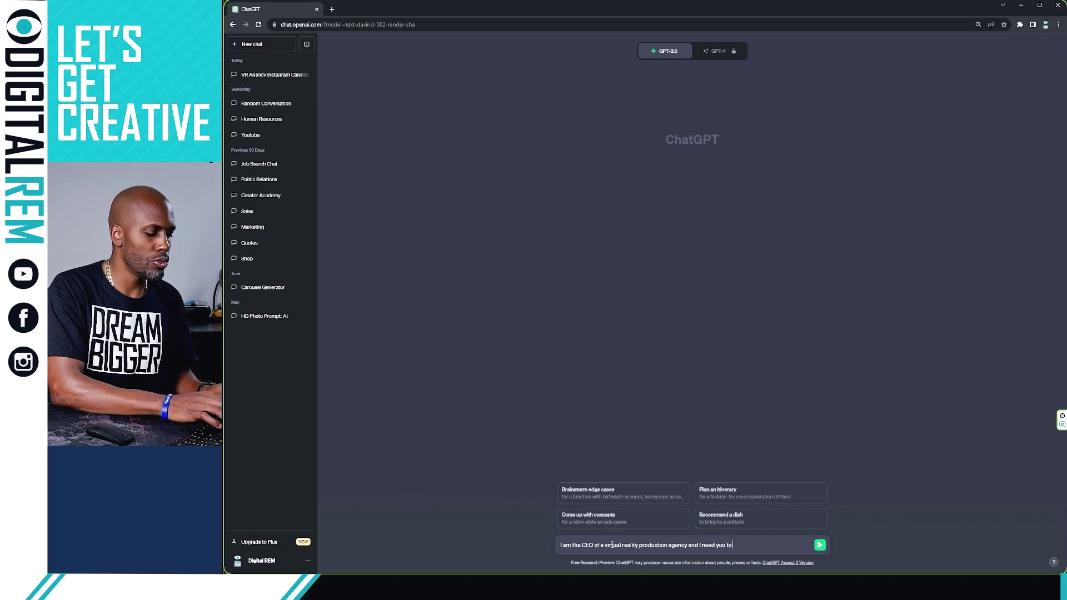
pyautogui.write(' act as')
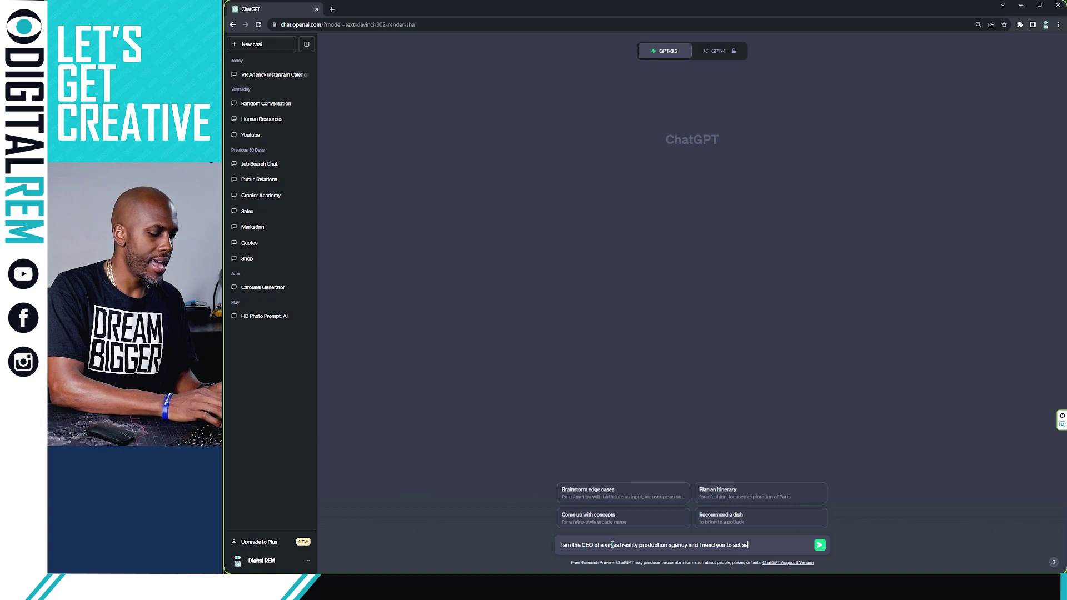
pyautogui.write(' the Human ')
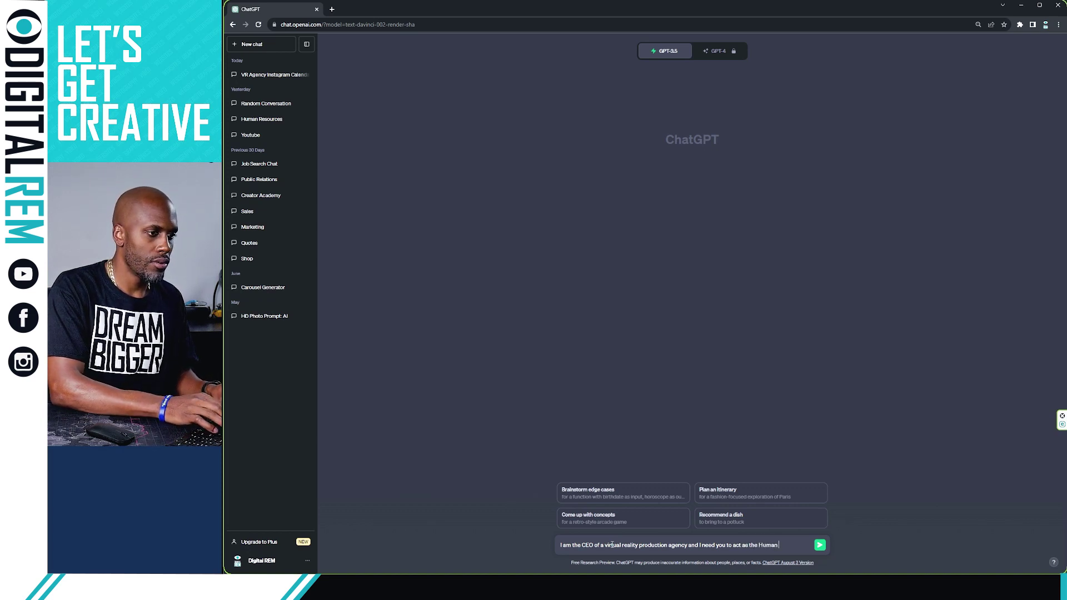
pyautogui.write('Resource')
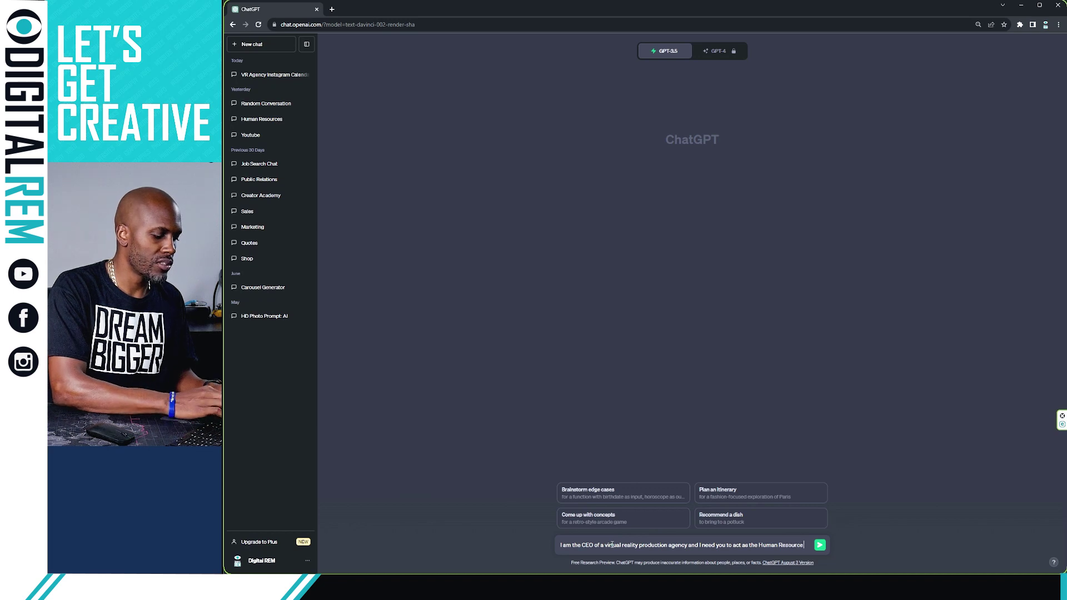
pyautogui.write(' Manager')
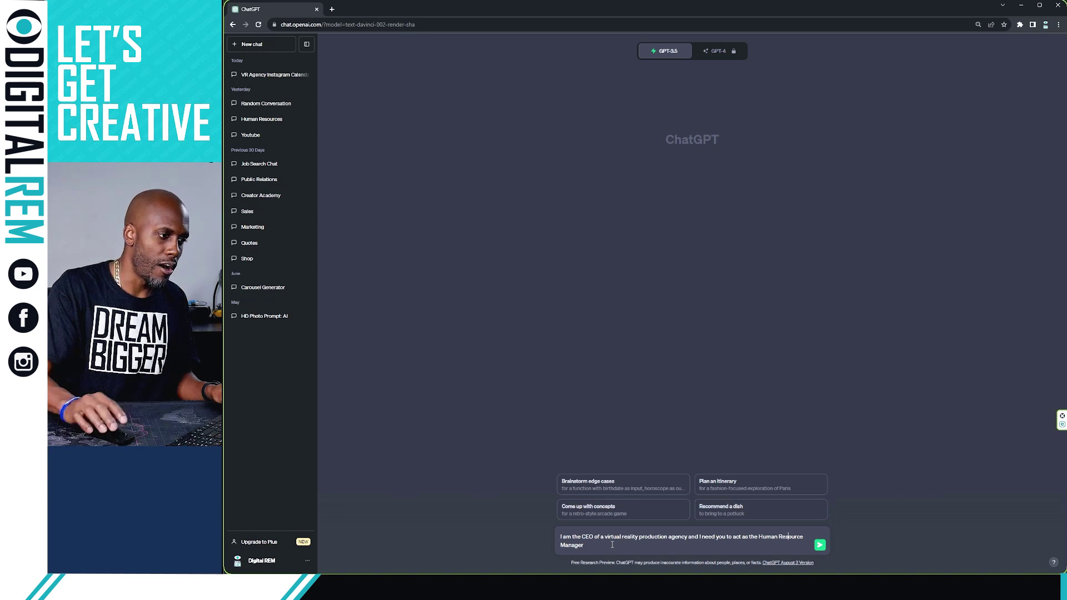
# Step: Replace 'Human Resource Manager' with 'Chief Operating Officer', fixing its spelling
pyautogui.moveTo(621, 545); pyautogui.dragTo(760, 539)
pyautogui.write('Ch')
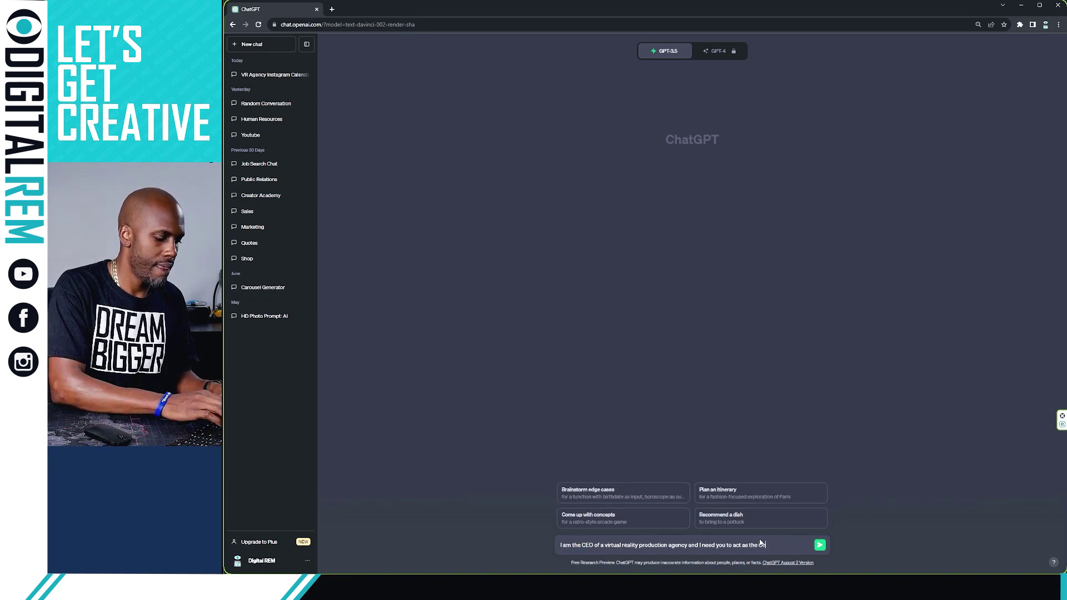
pyautogui.write('ief')
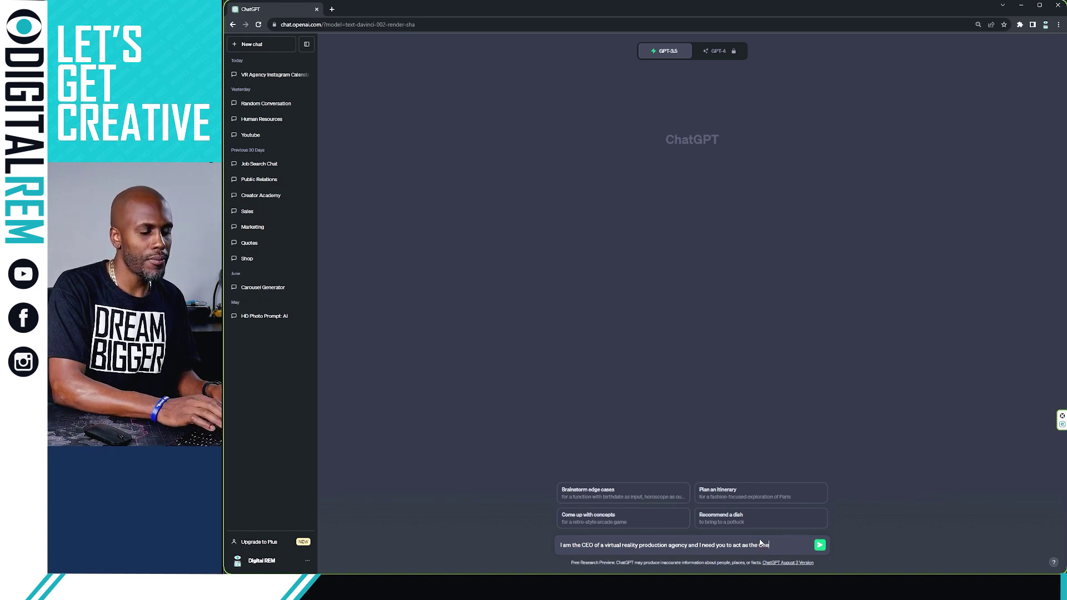
pyautogui.write(' Ope')
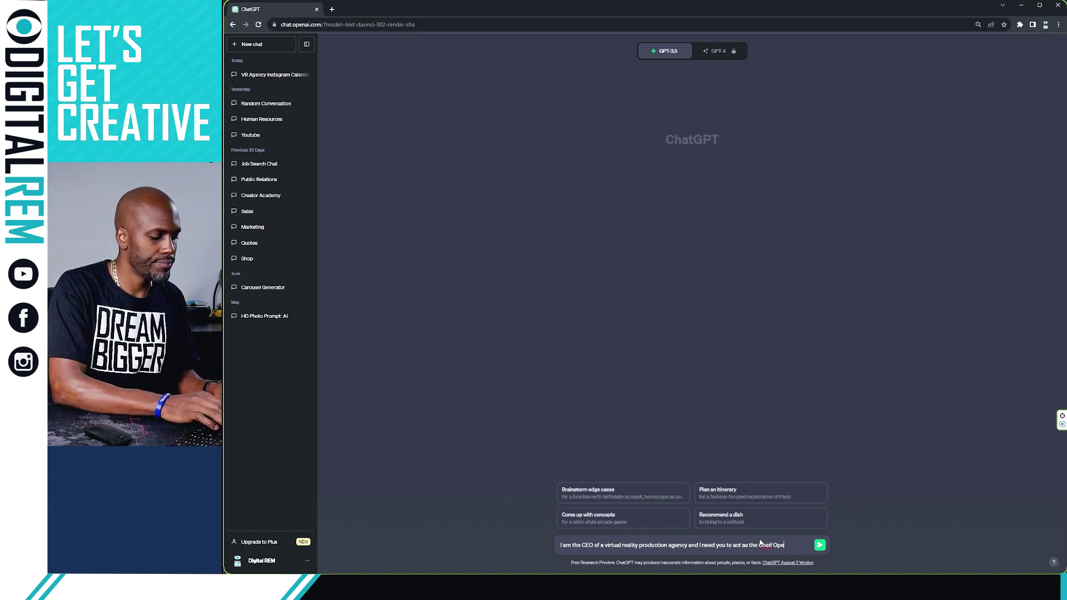
pyautogui.write('rating Of')
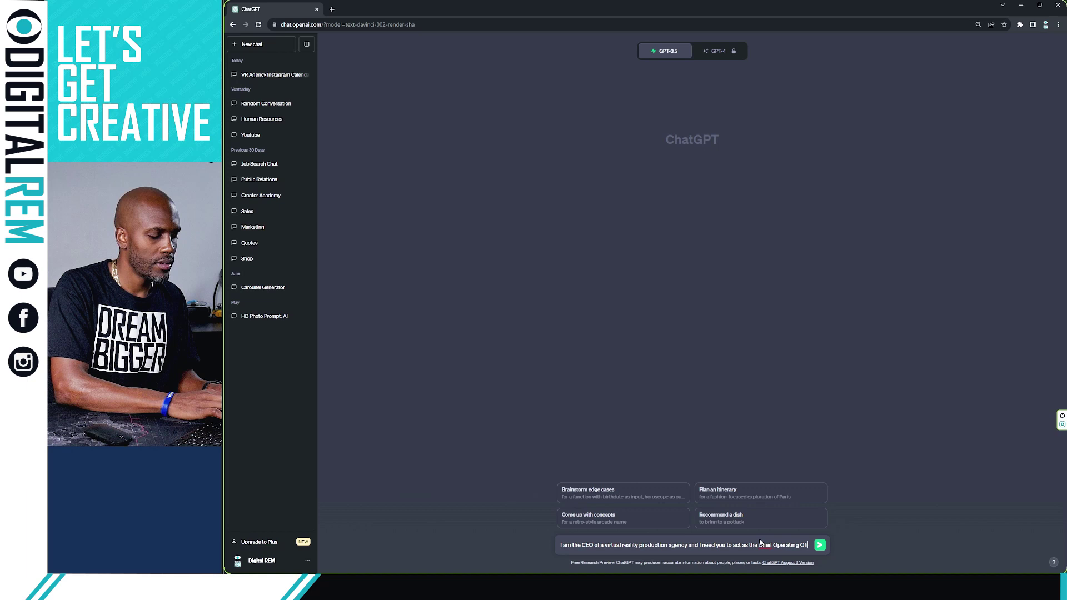
pyautogui.write('ficer')
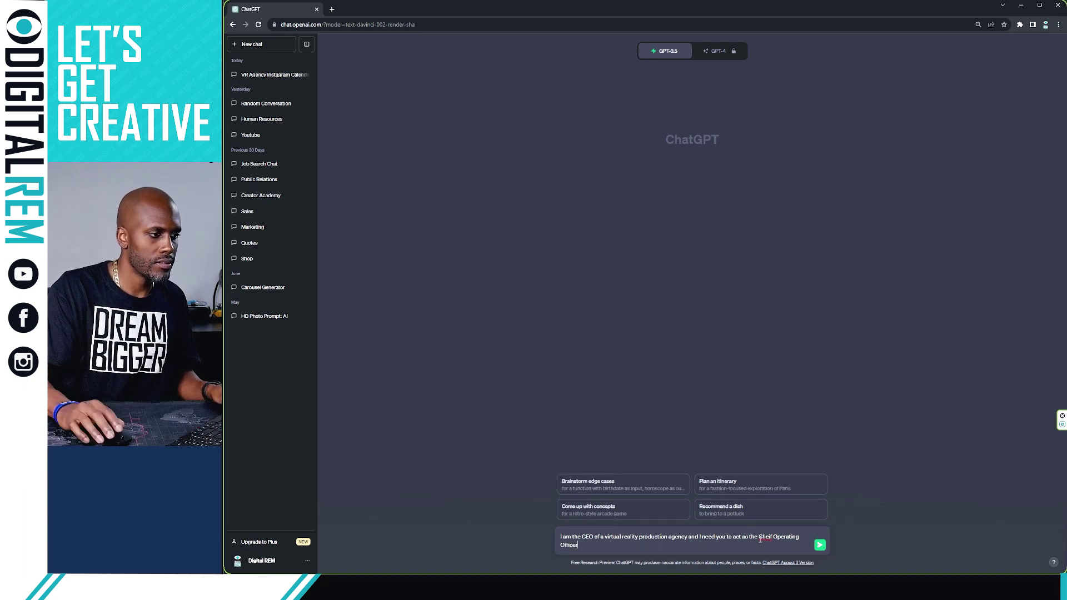
pyautogui.rightClick(766, 539)
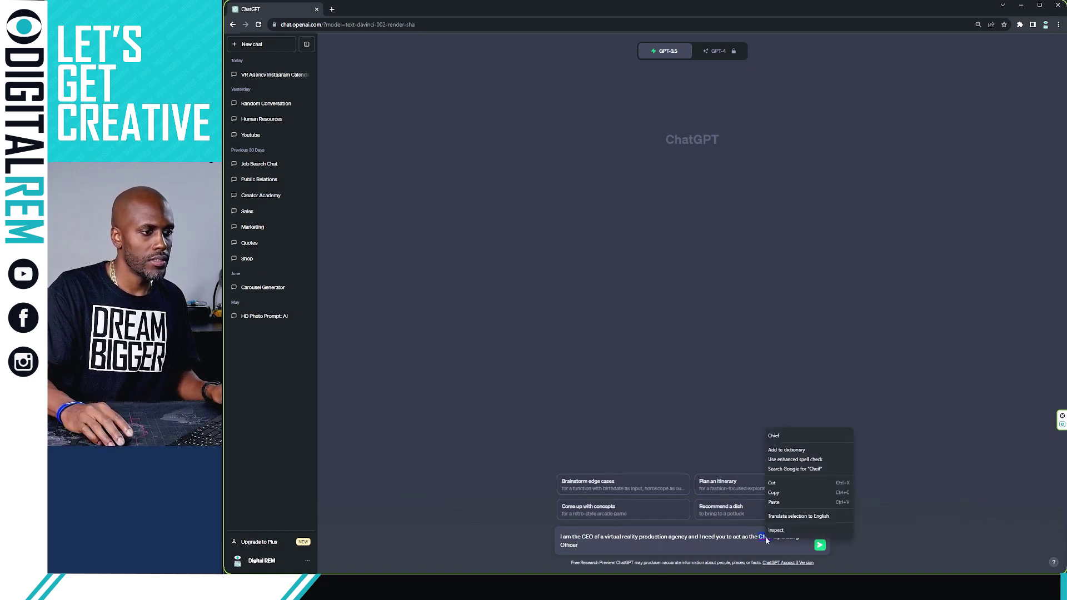
pyautogui.click(775, 436)
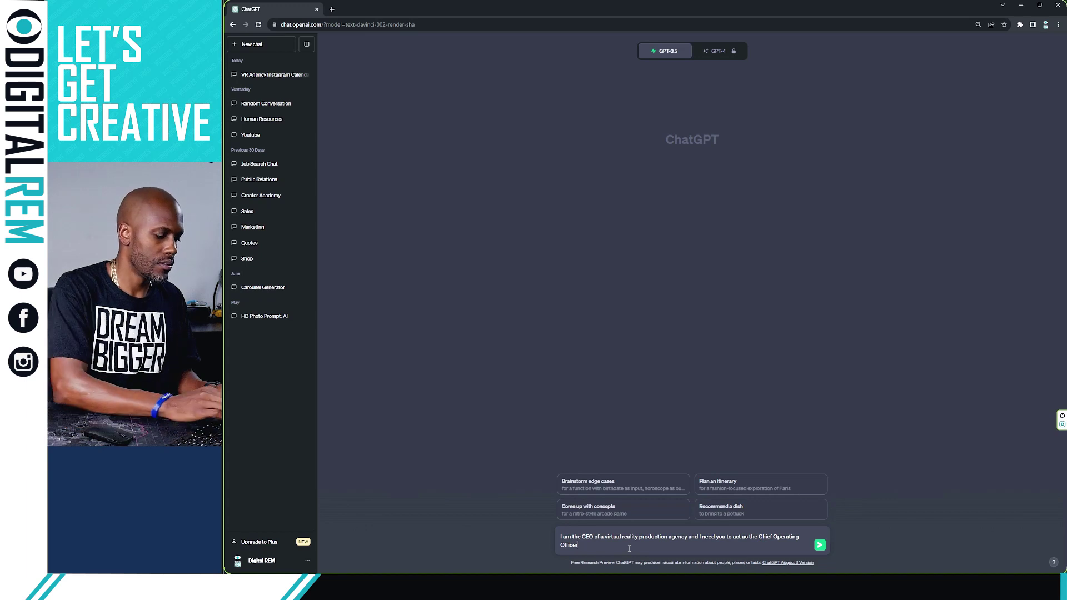
# Step: Continue the prompt with 'of the business and give me a breakdown of the organizational chart'
pyautogui.write('r of the ')
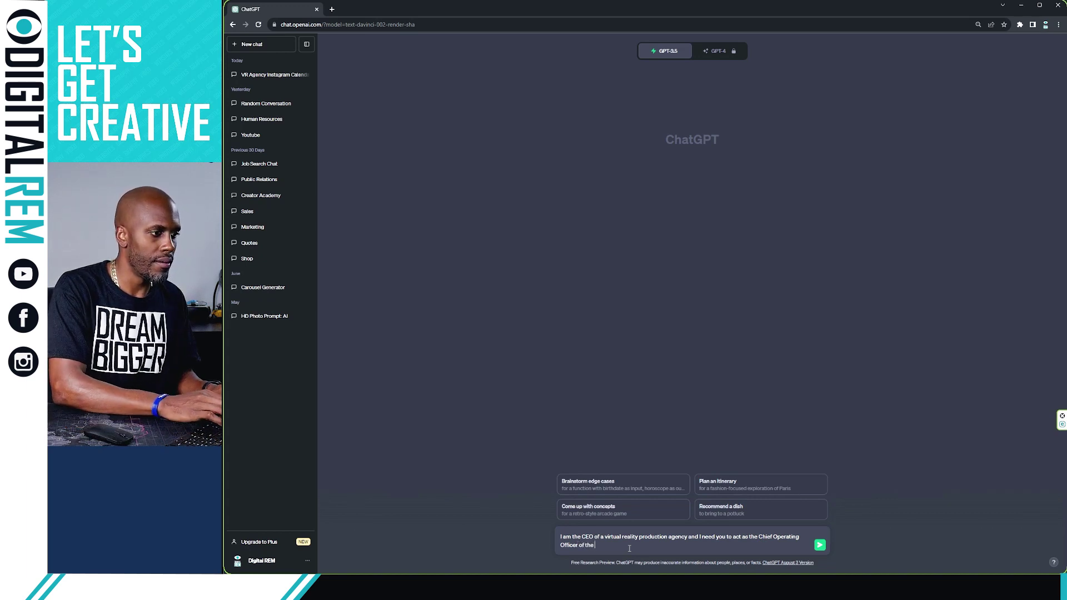
pyautogui.write('business and')
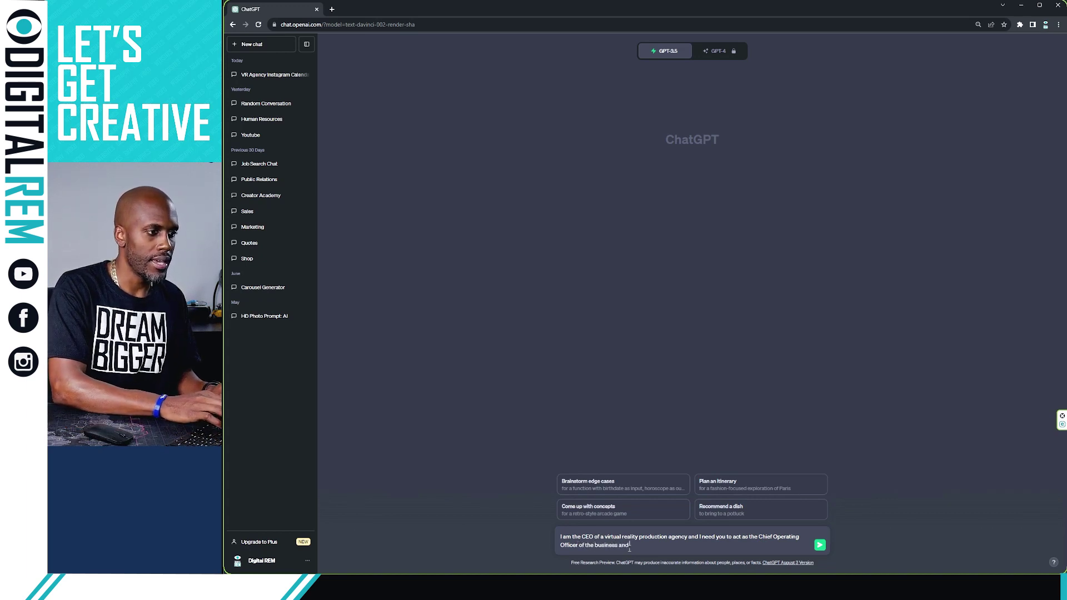
pyautogui.write(' gi')
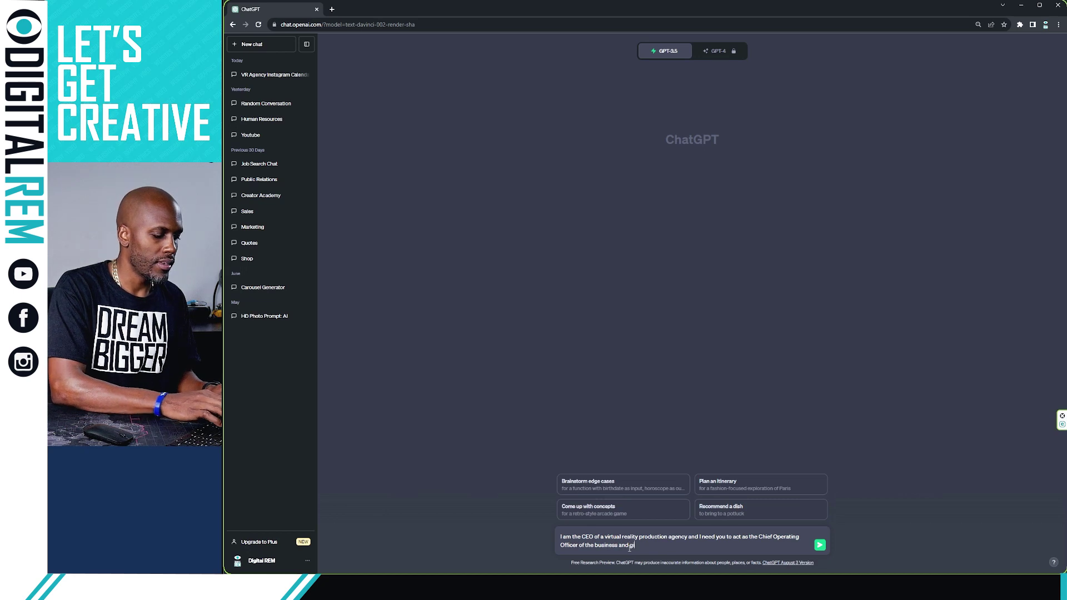
pyautogui.write('ve me')
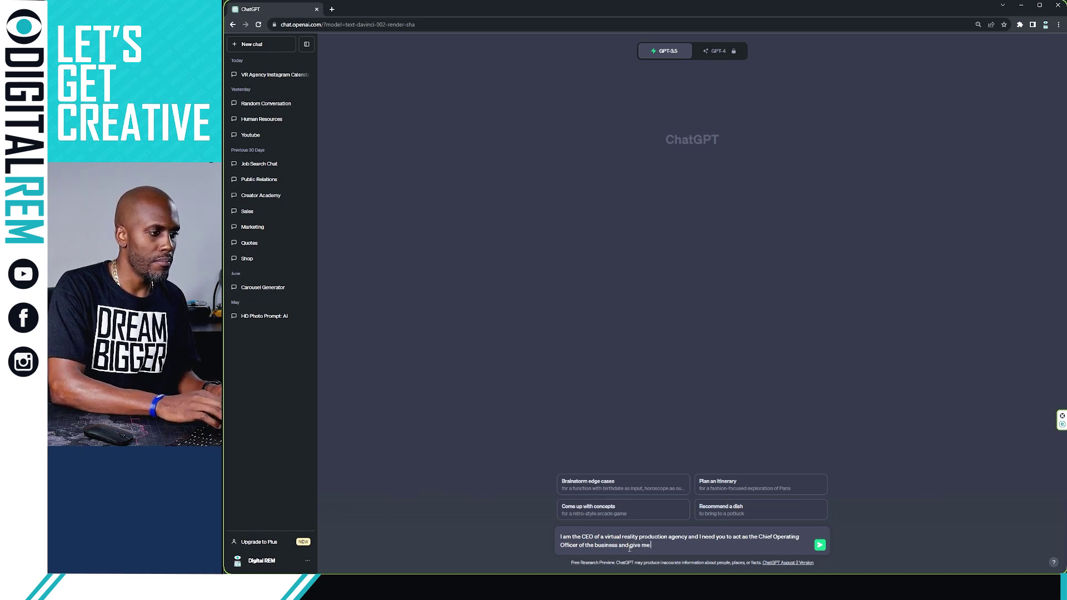
pyautogui.write(' a breakdon')
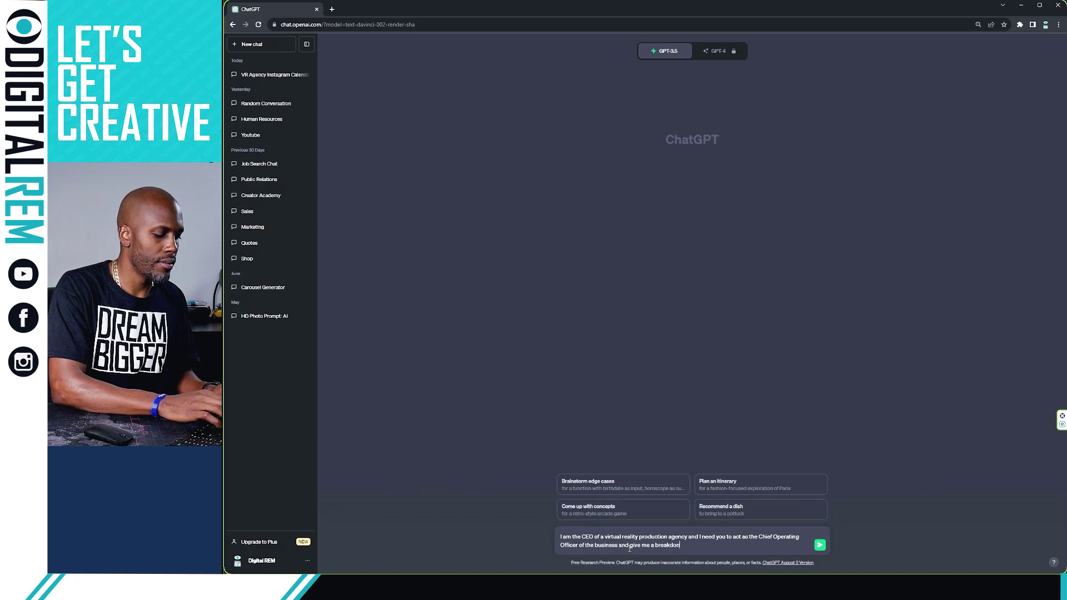
pyautogui.press('BackSpace')
pyautogui.write('wn')
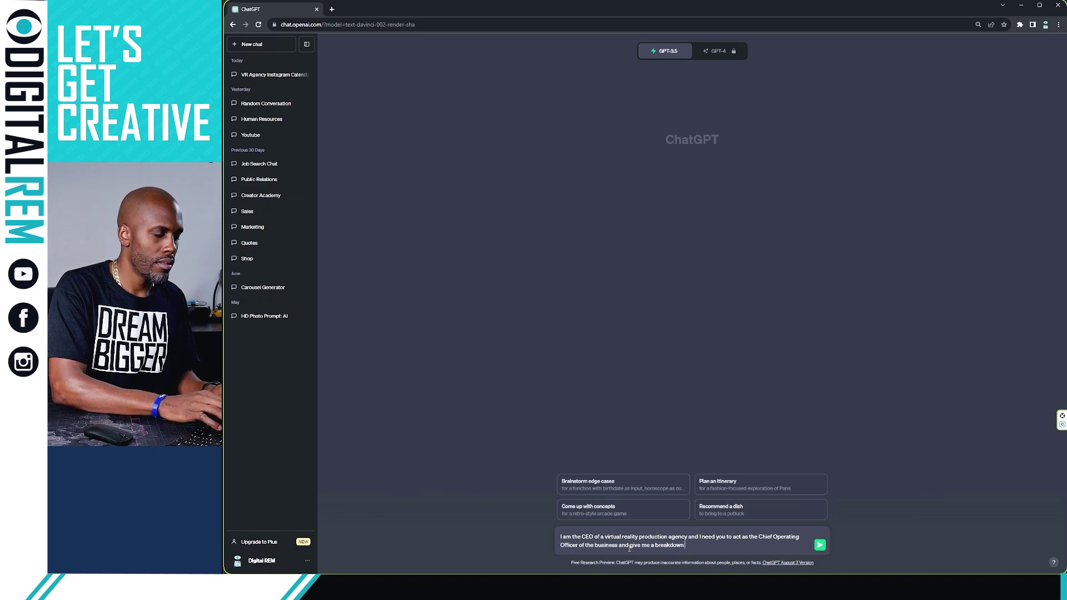
pyautogui.write(' o the')
pyautogui.press('BackSpace')
pyautogui.press('BackSpace')
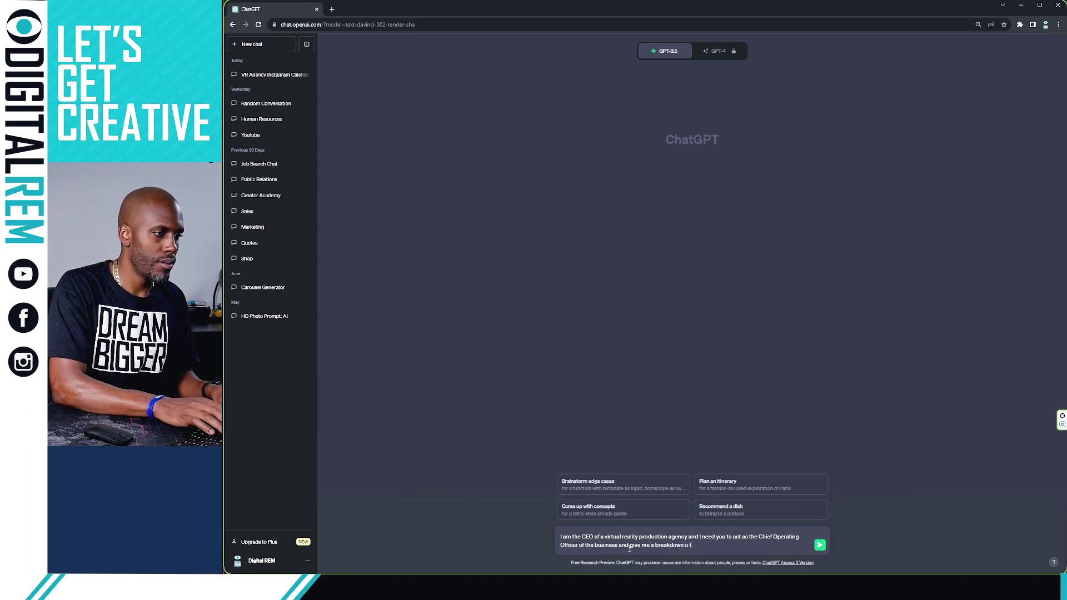
pyautogui.write('the o')
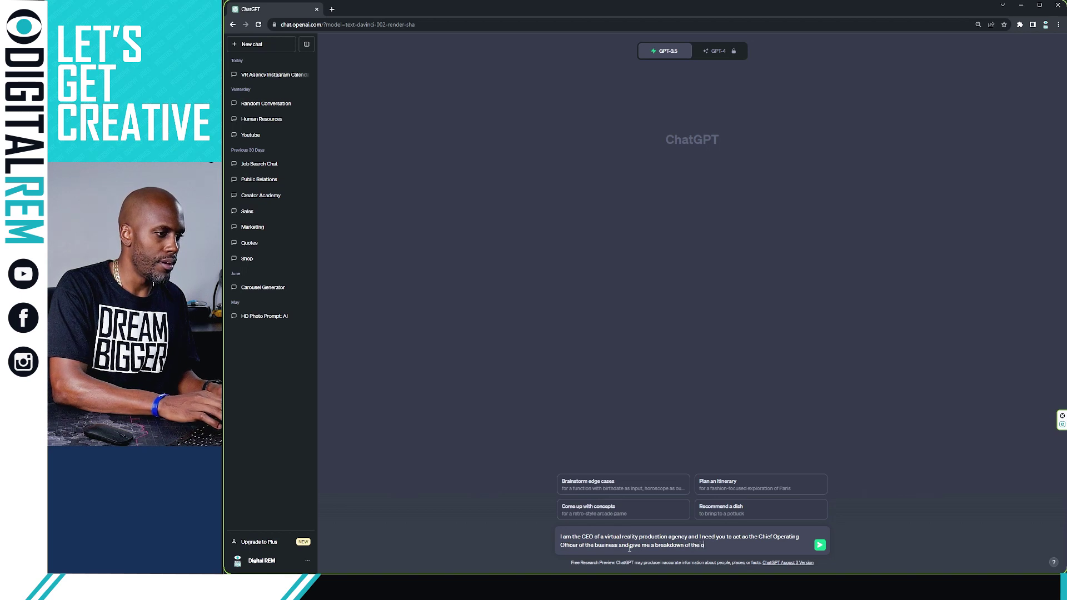
pyautogui.write('org')
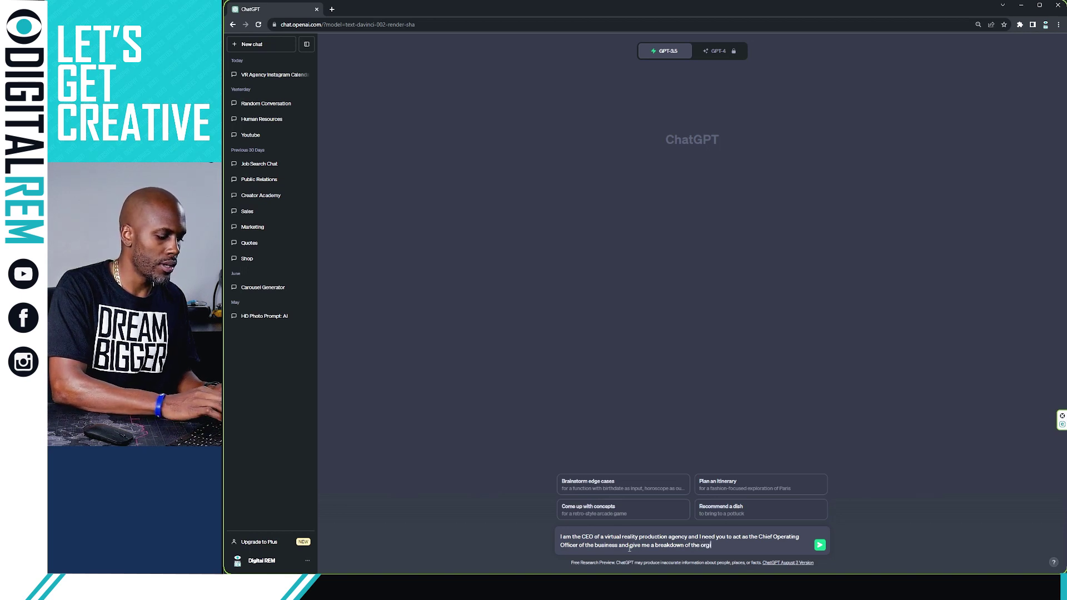
pyautogui.write('inization')
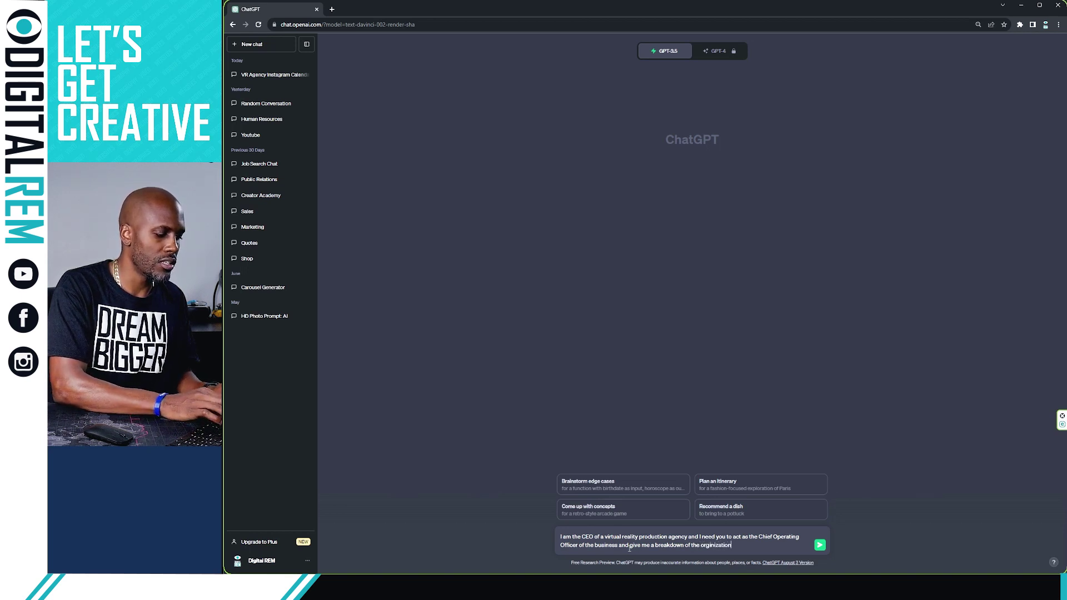
pyautogui.write('al chart')
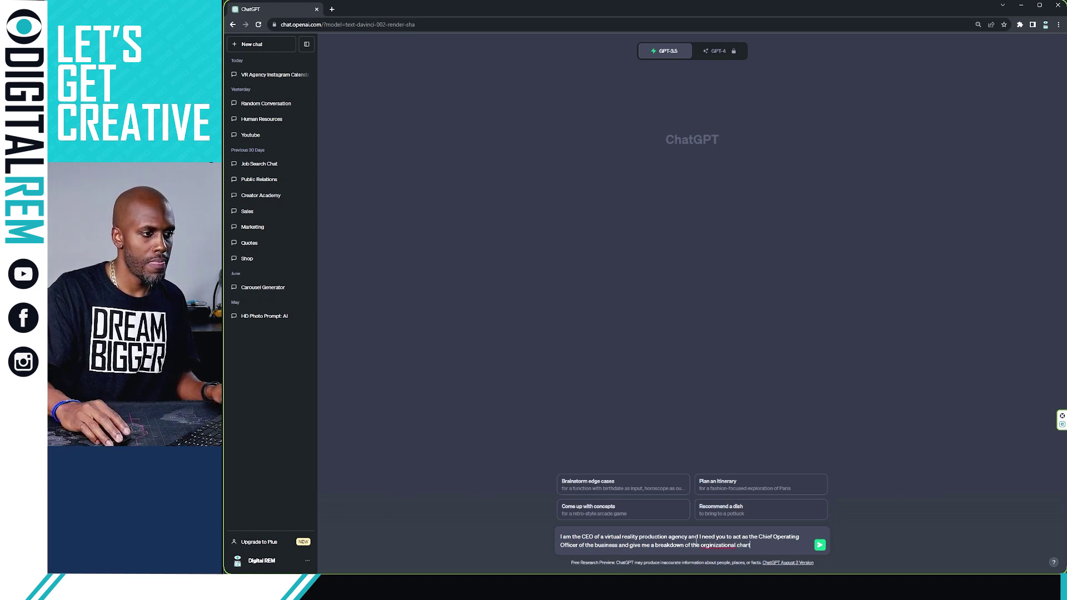
pyautogui.rightClick(708, 547)
pyautogui.click(728, 440)
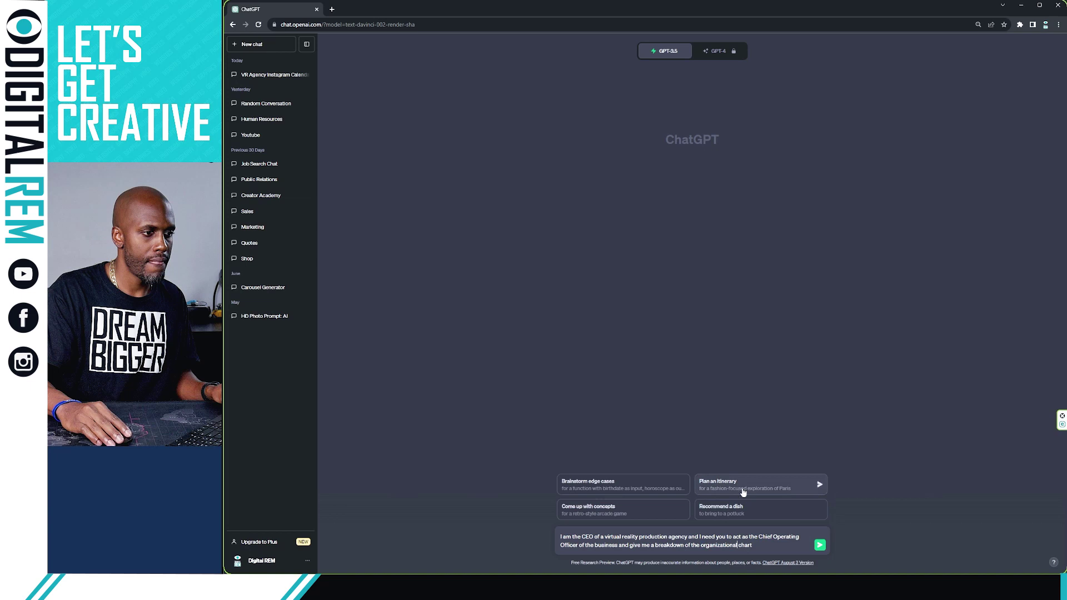
# Step: End the prompt with 'for all of the roles that are necessary to operate the business.'
pyautogui.click(754, 547)
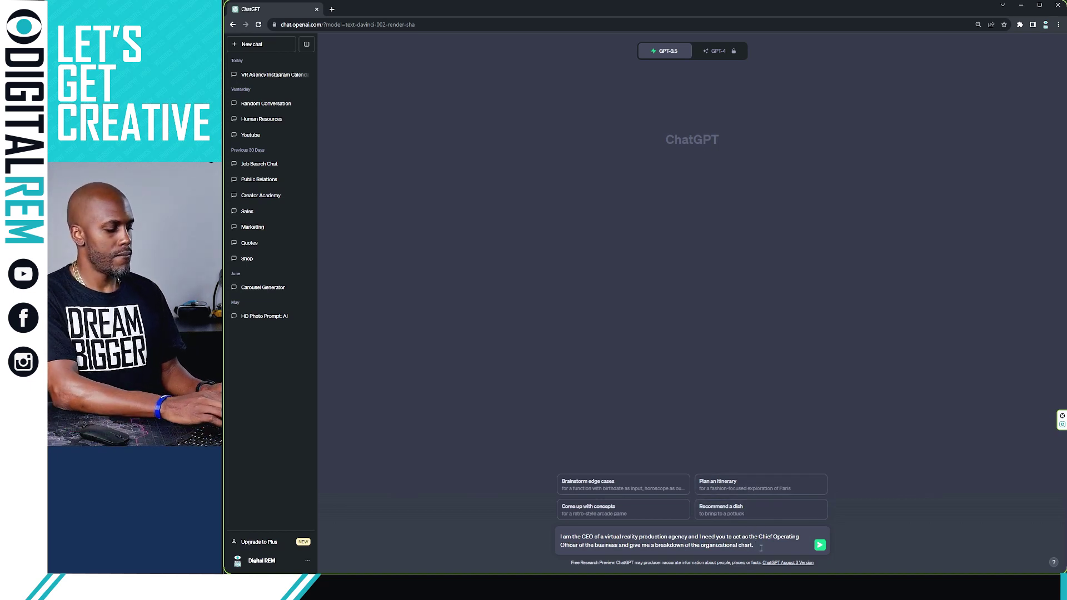
pyautogui.write('fo')
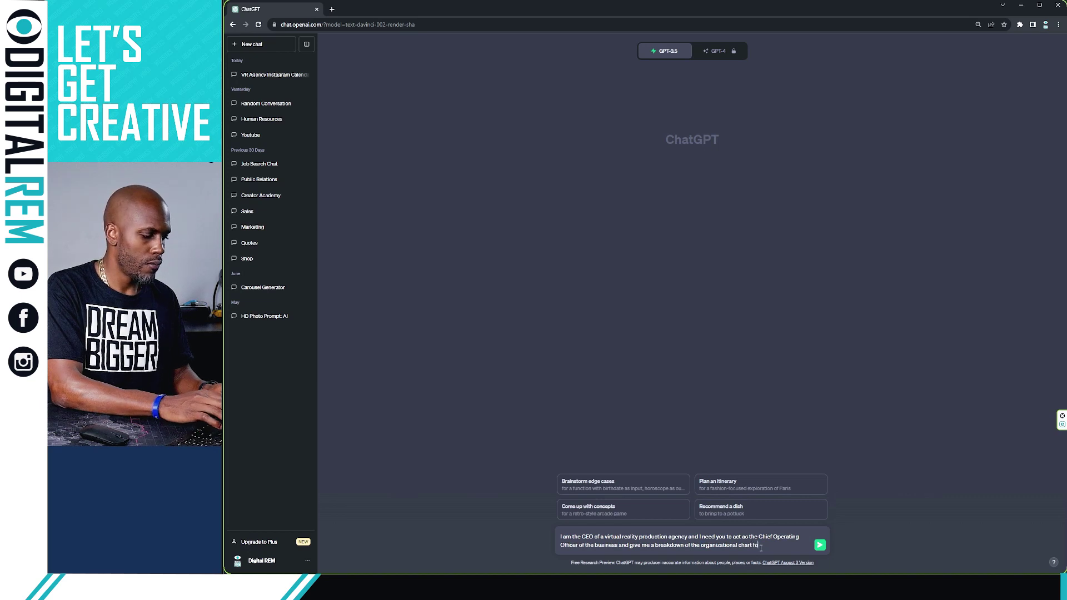
pyautogui.write('r all of the')
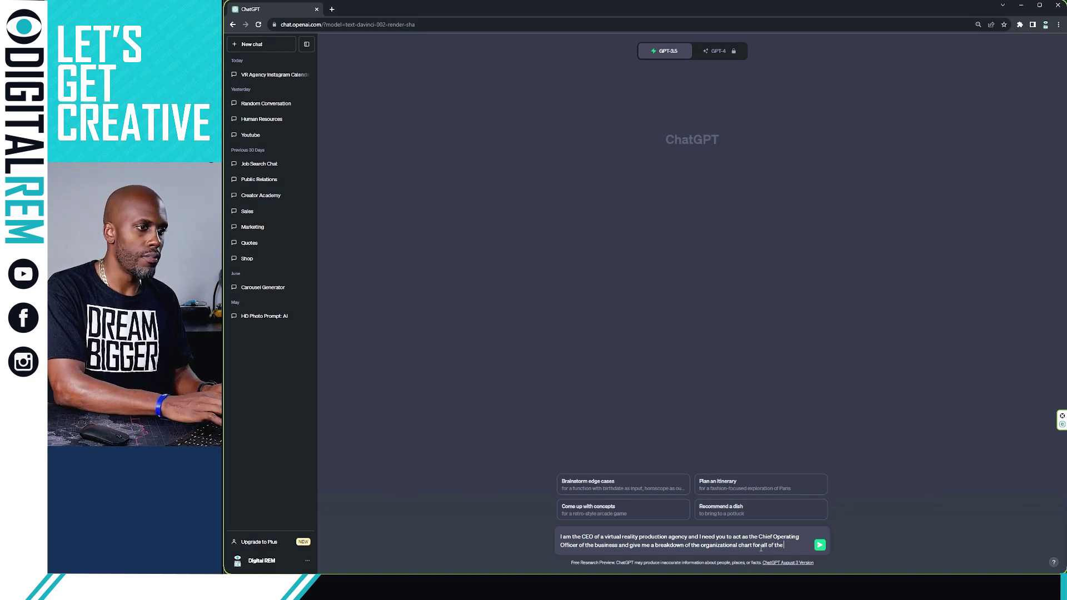
pyautogui.write(' roles t')
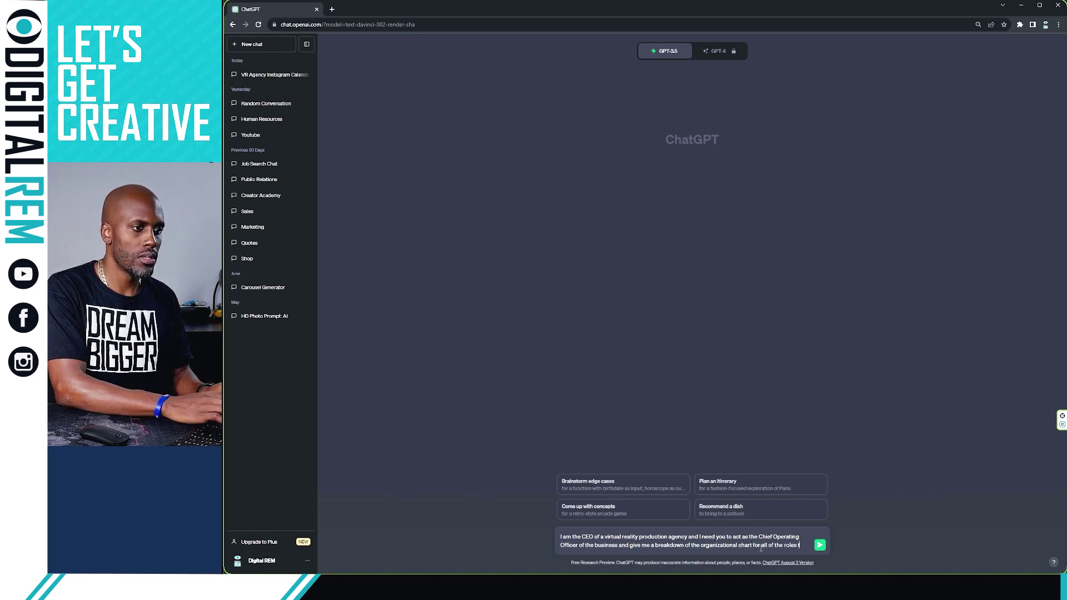
pyautogui.write('hat are')
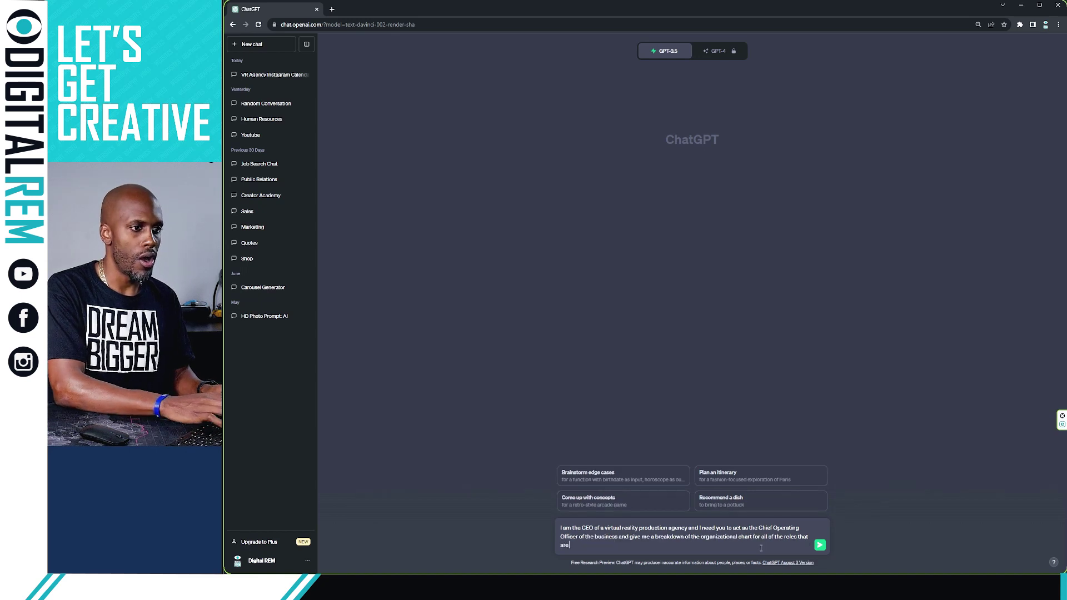
pyautogui.write(' n')
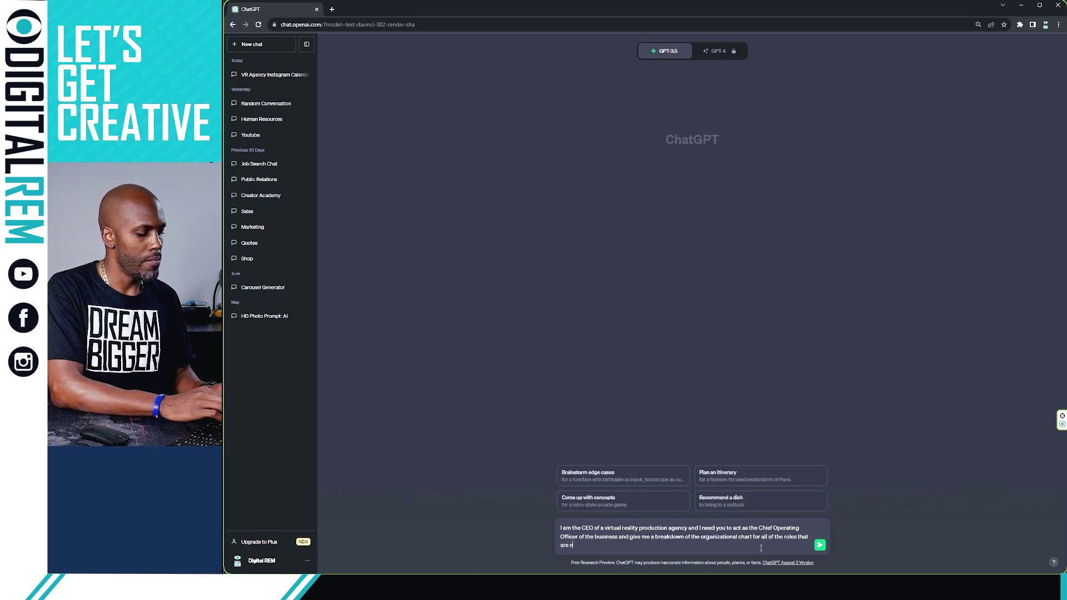
pyautogui.write('ecessa')
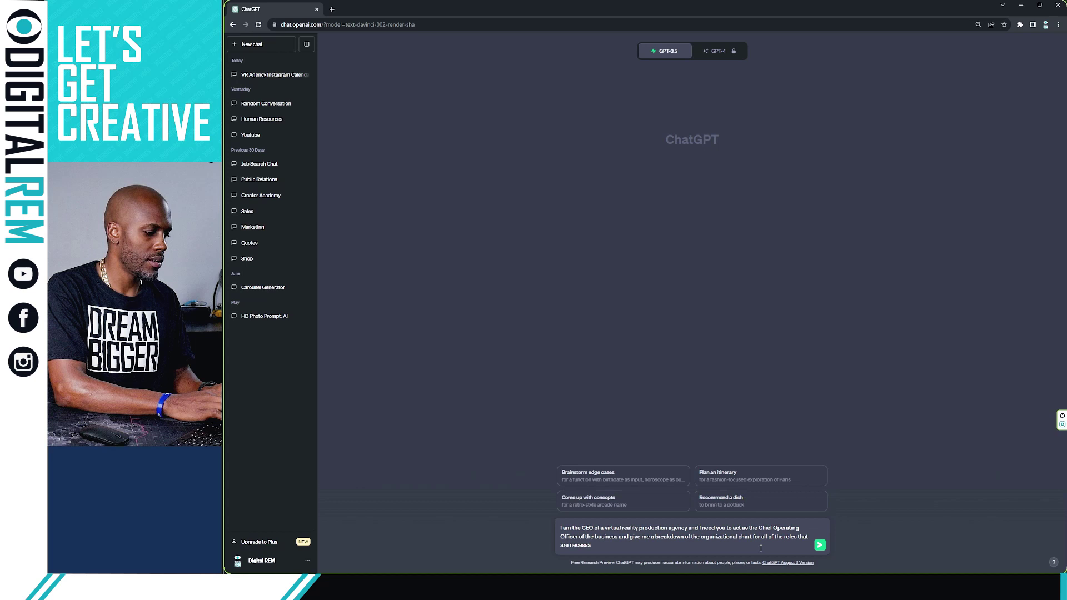
pyautogui.write('ry')
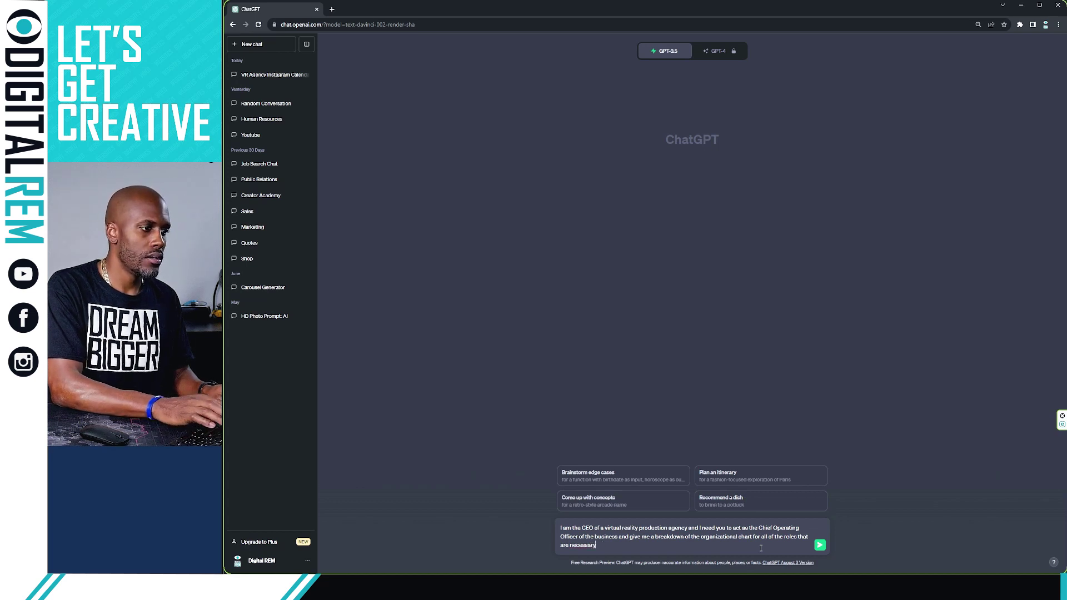
pyautogui.write('to ti oper')
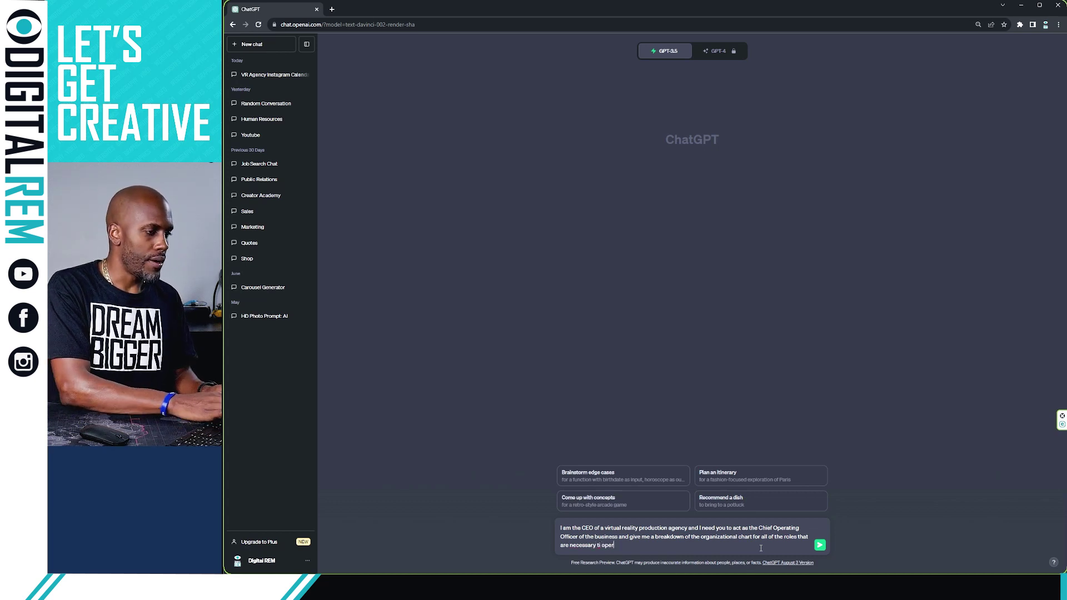
pyautogui.press('BackSpace')
pyautogui.press('BackSpace')
pyautogui.press('BackSpace')
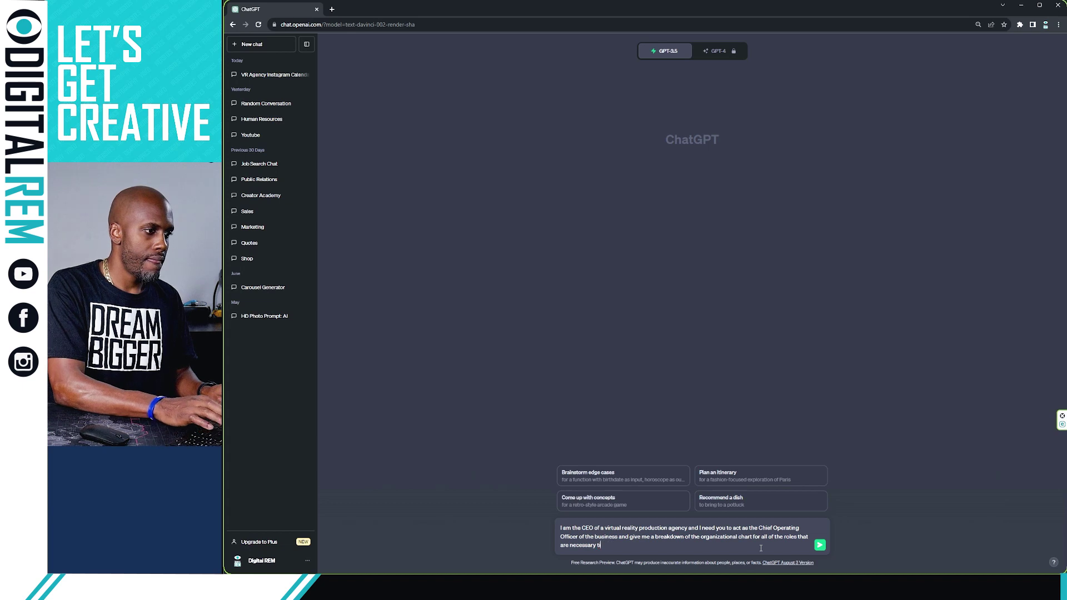
pyautogui.write('o operate')
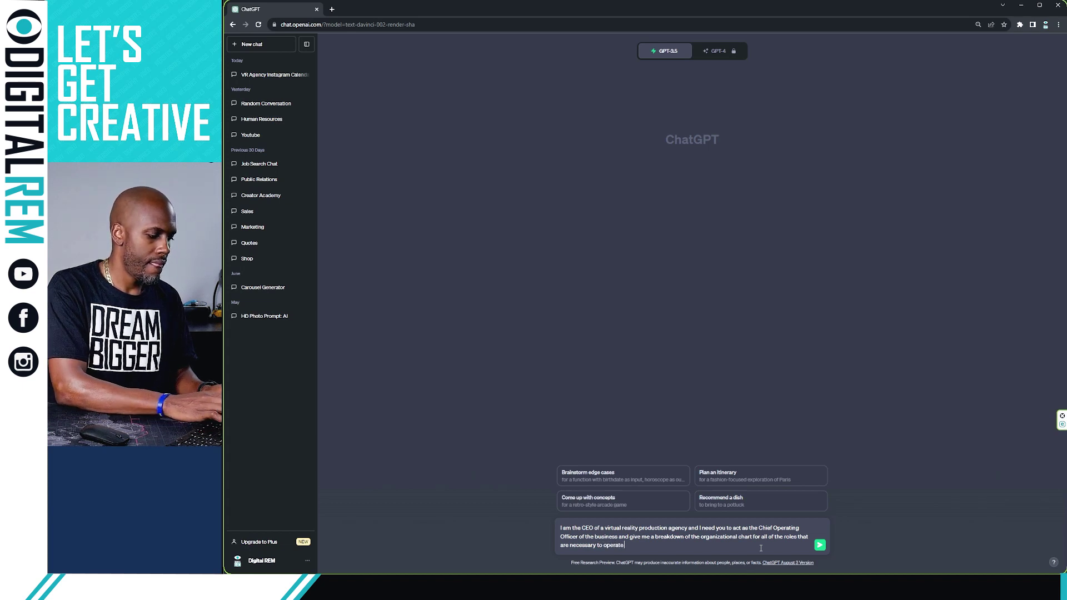
pyautogui.write('th')
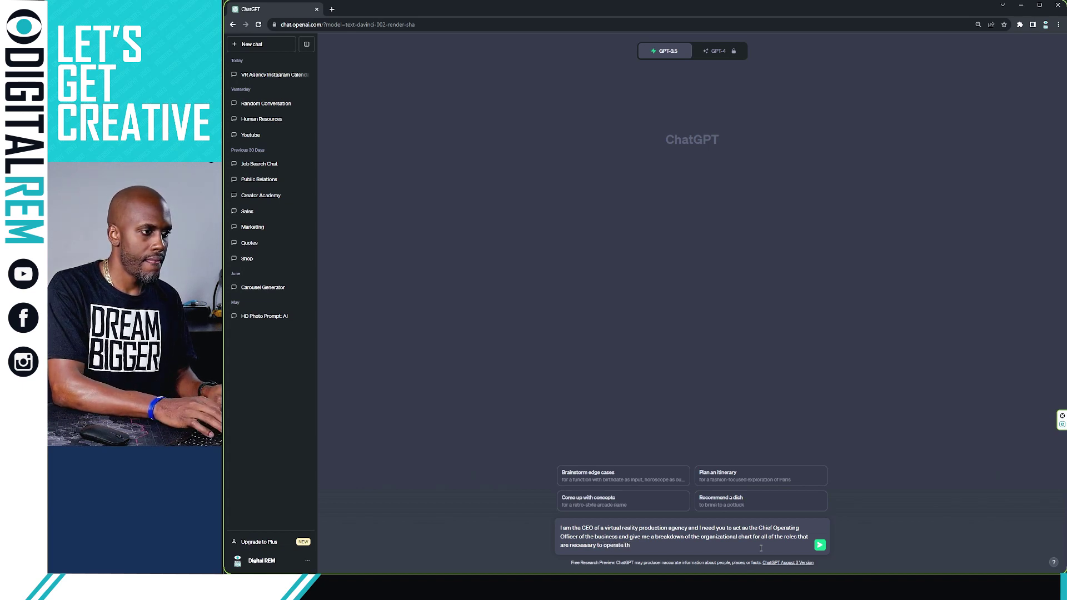
pyautogui.write('e bu')
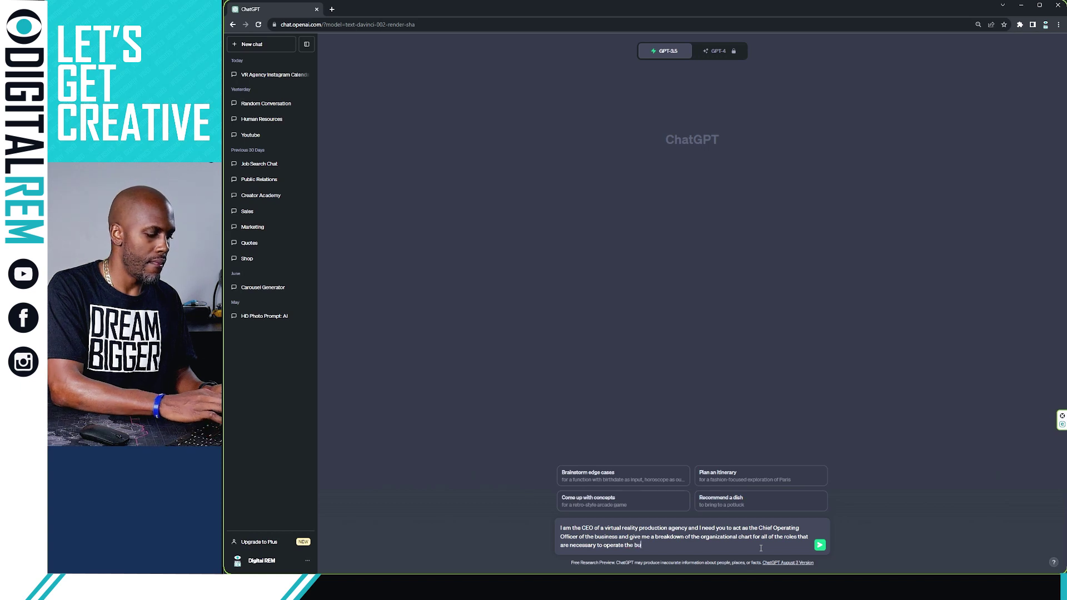
pyautogui.write('siness.')
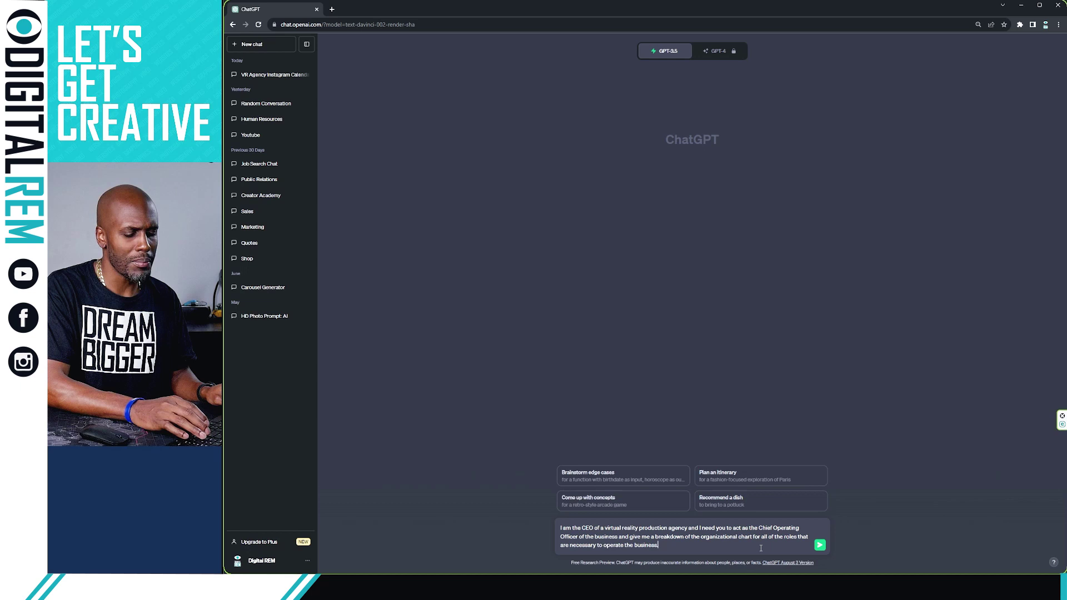
# Step: Send the COO prompt and review the department-by-department org chart reply from the top
pyautogui.press('Return')
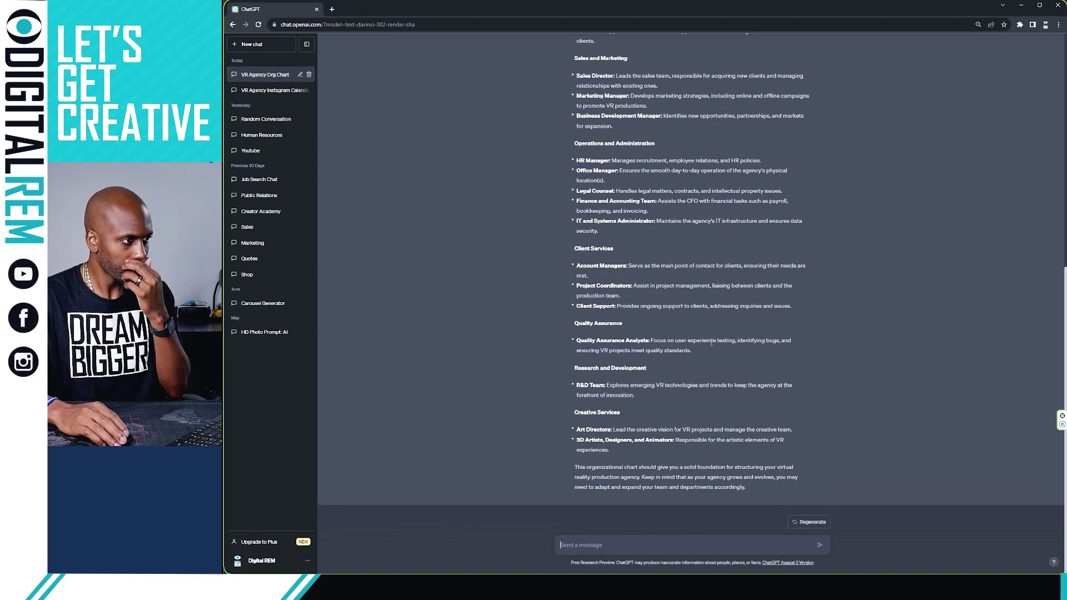
pyautogui.scroll(8, 711, 342)
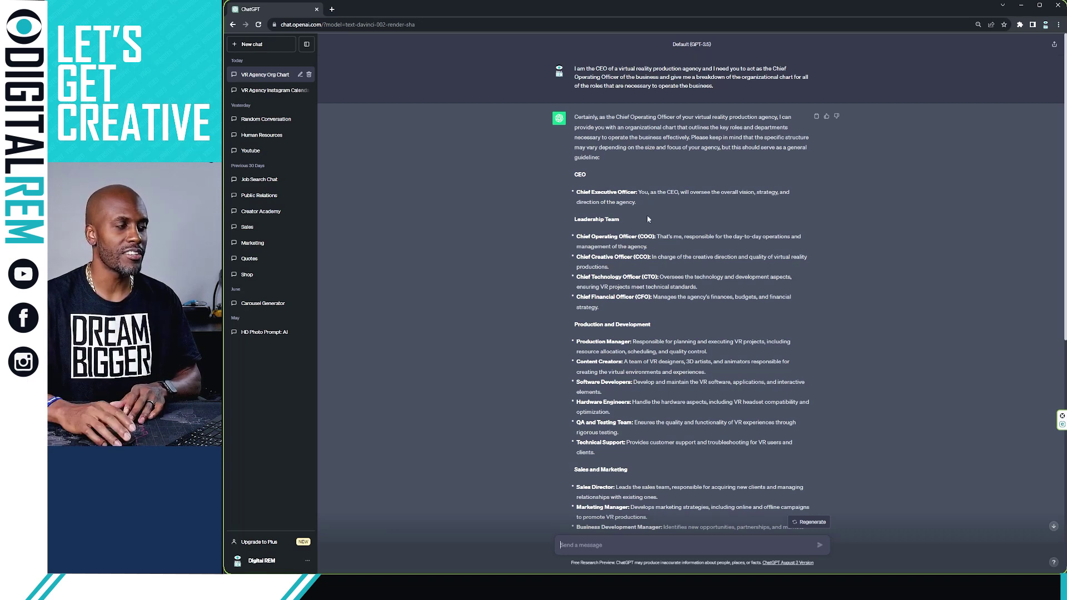
pyautogui.moveTo(595, 222); pyautogui.dragTo(644, 228)
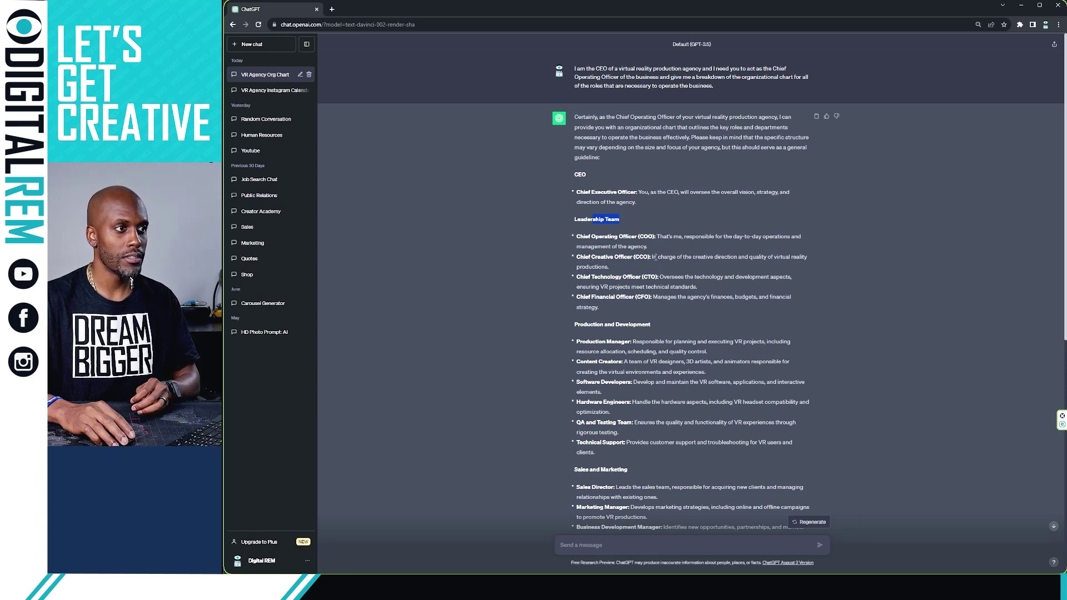
pyautogui.moveTo(659, 236); pyautogui.dragTo(696, 234)
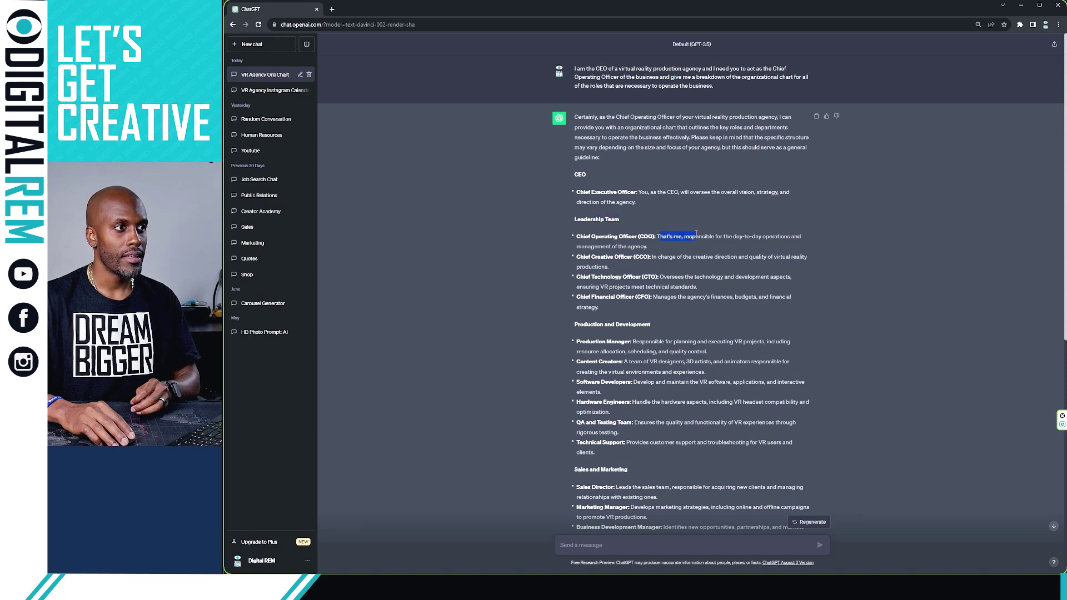
pyautogui.click(700, 238)
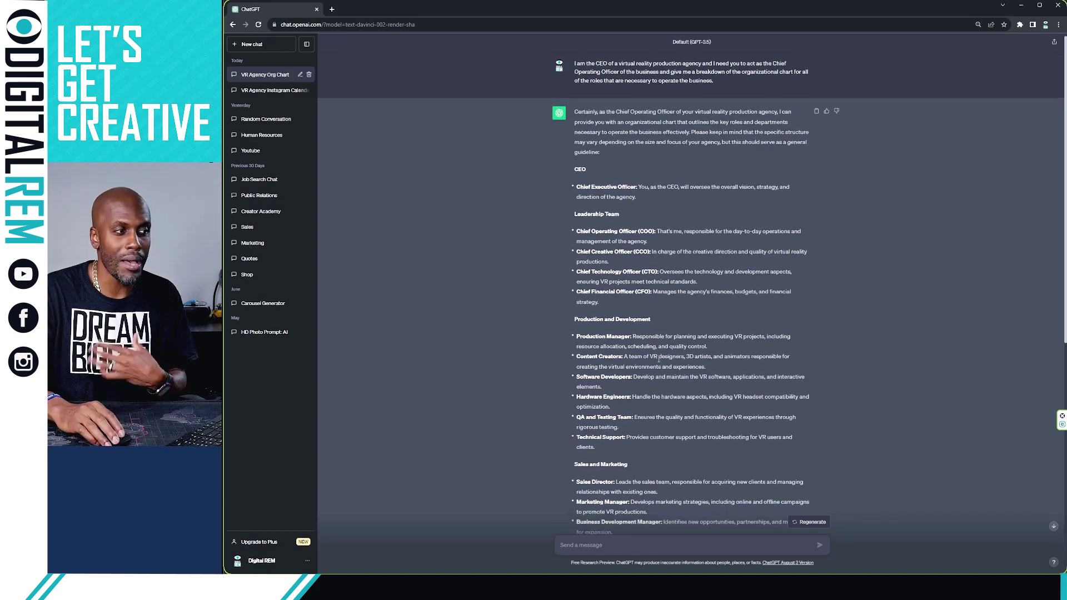
pyautogui.scroll(-2, 661, 360)
pyautogui.scroll(-2, 659, 359)
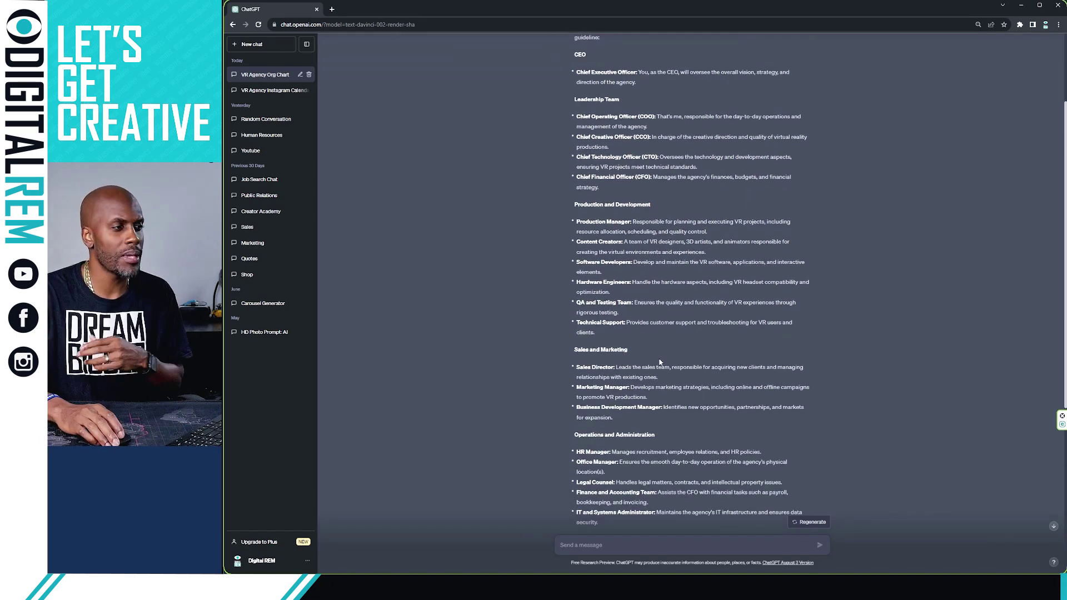
pyautogui.scroll(-2, 666, 358)
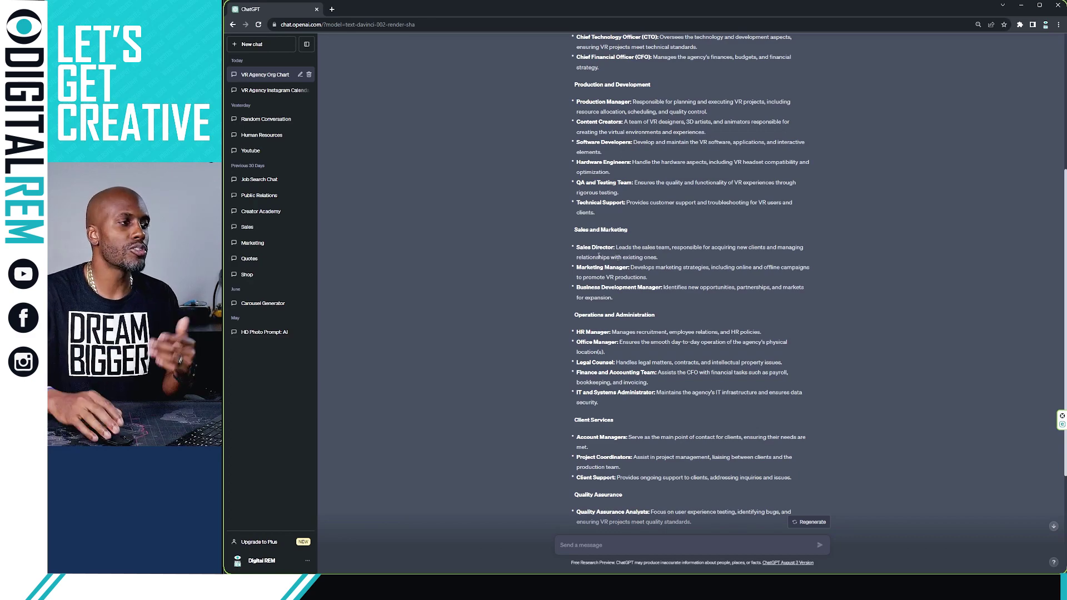
pyautogui.scroll(-2, 598, 249)
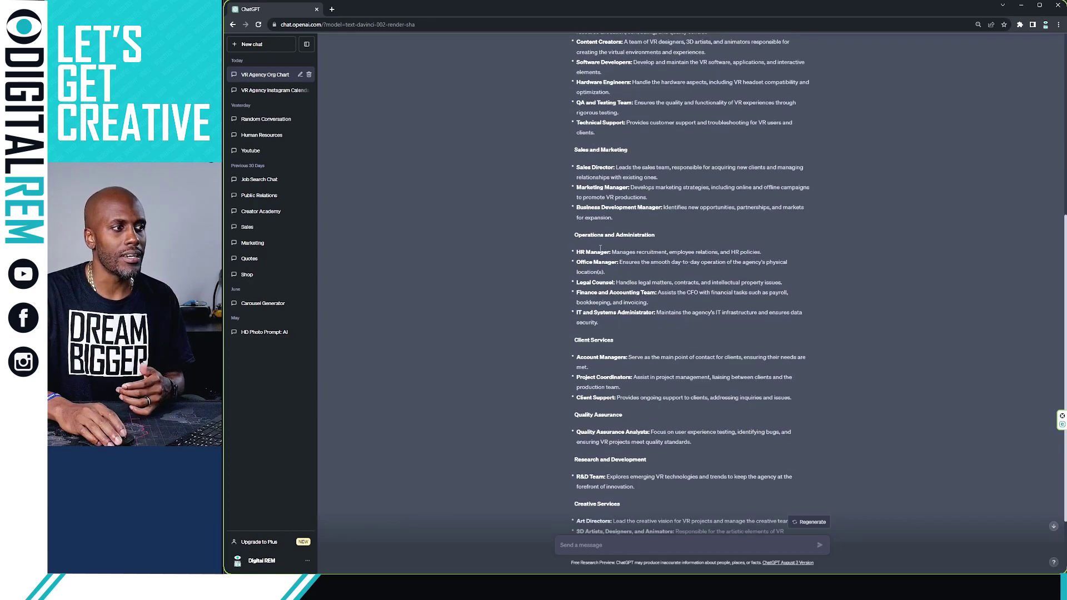
pyautogui.scroll(-2, 601, 246)
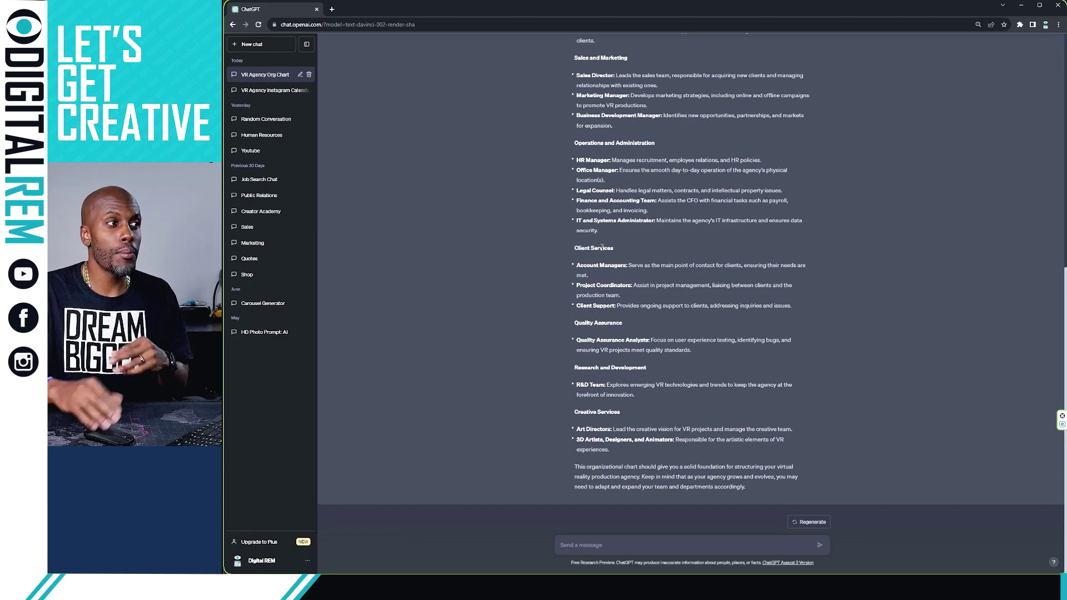
pyautogui.scroll(8, 669, 219)
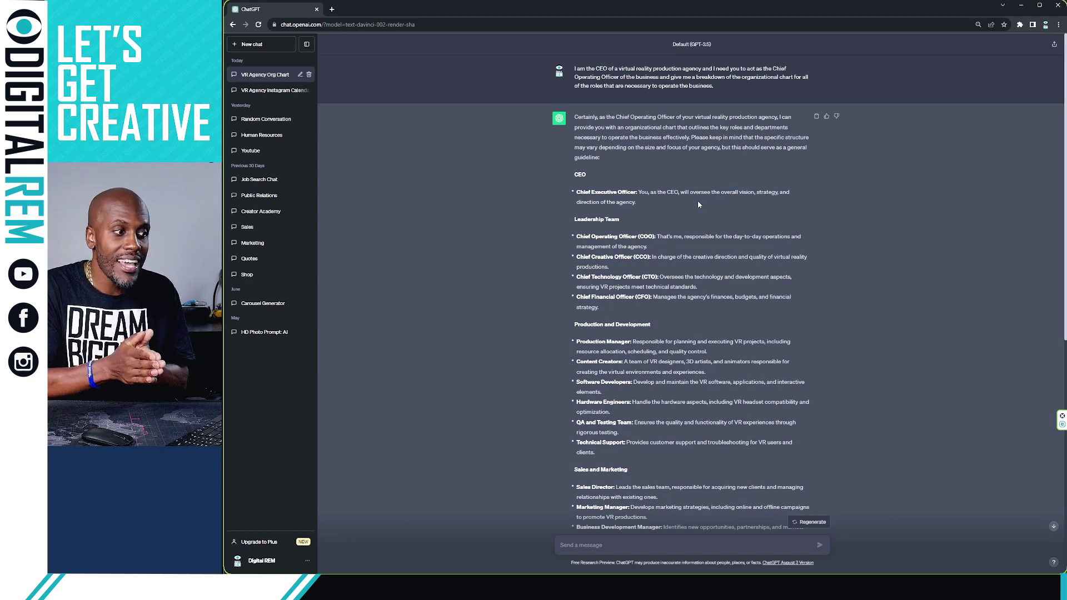
pyautogui.scroll(-4, 679, 222)
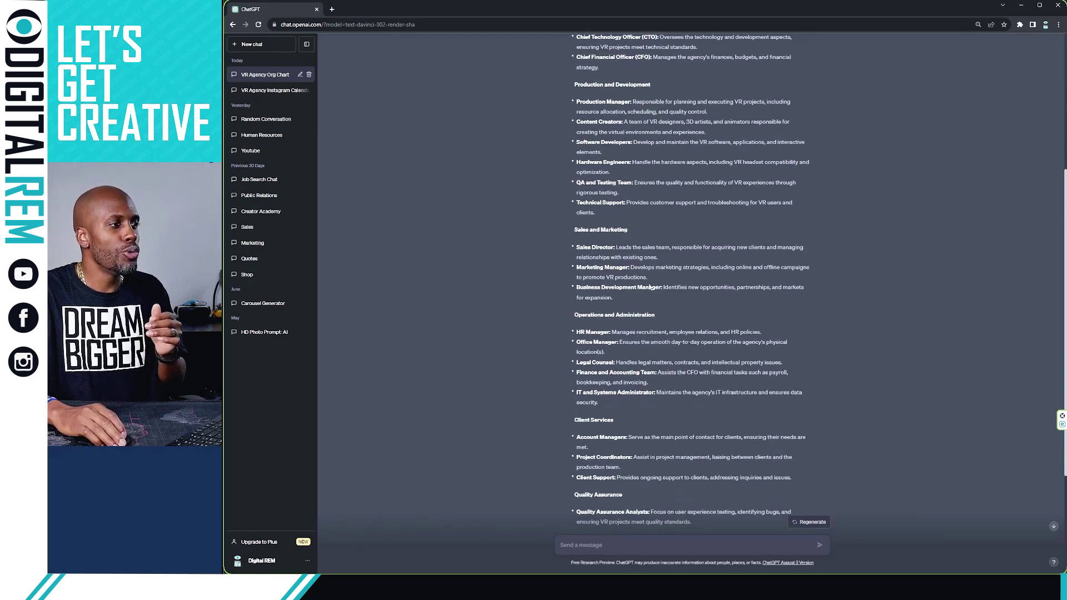
pyautogui.scroll(1, 620, 278)
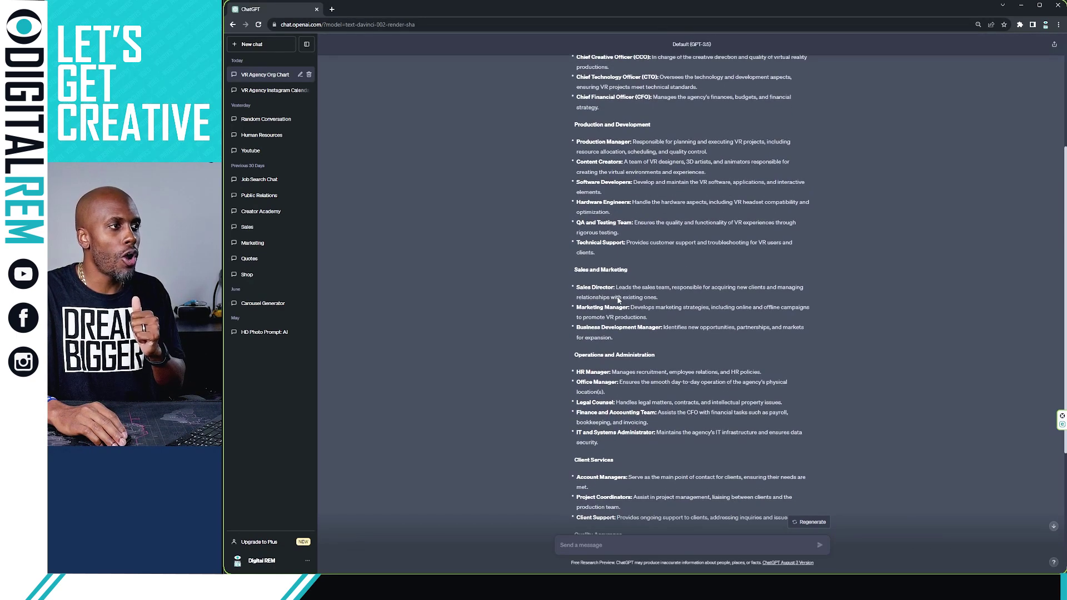
pyautogui.scroll(2, 647, 260)
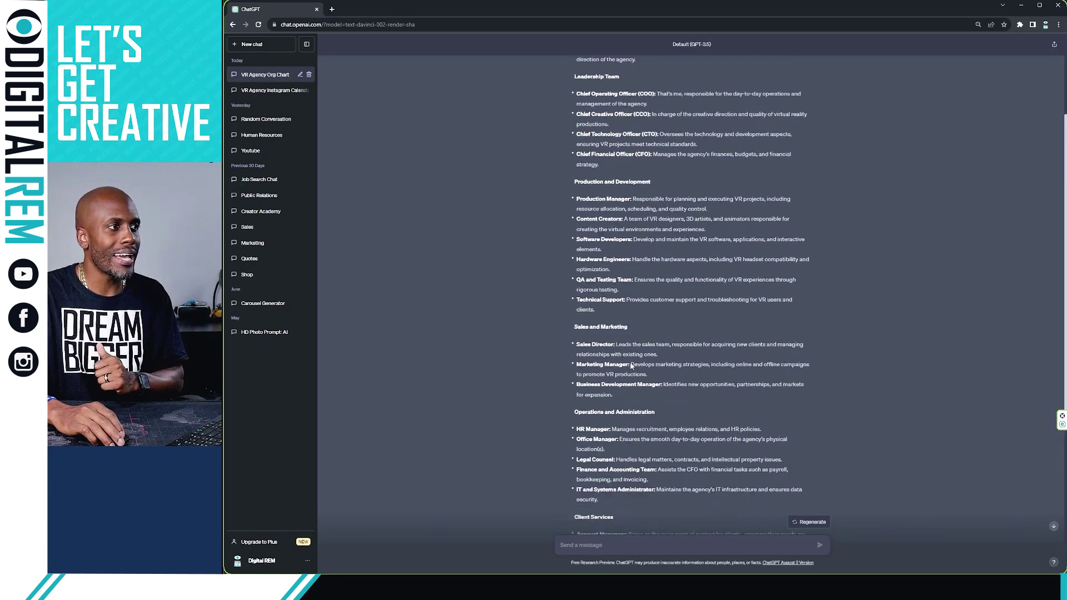